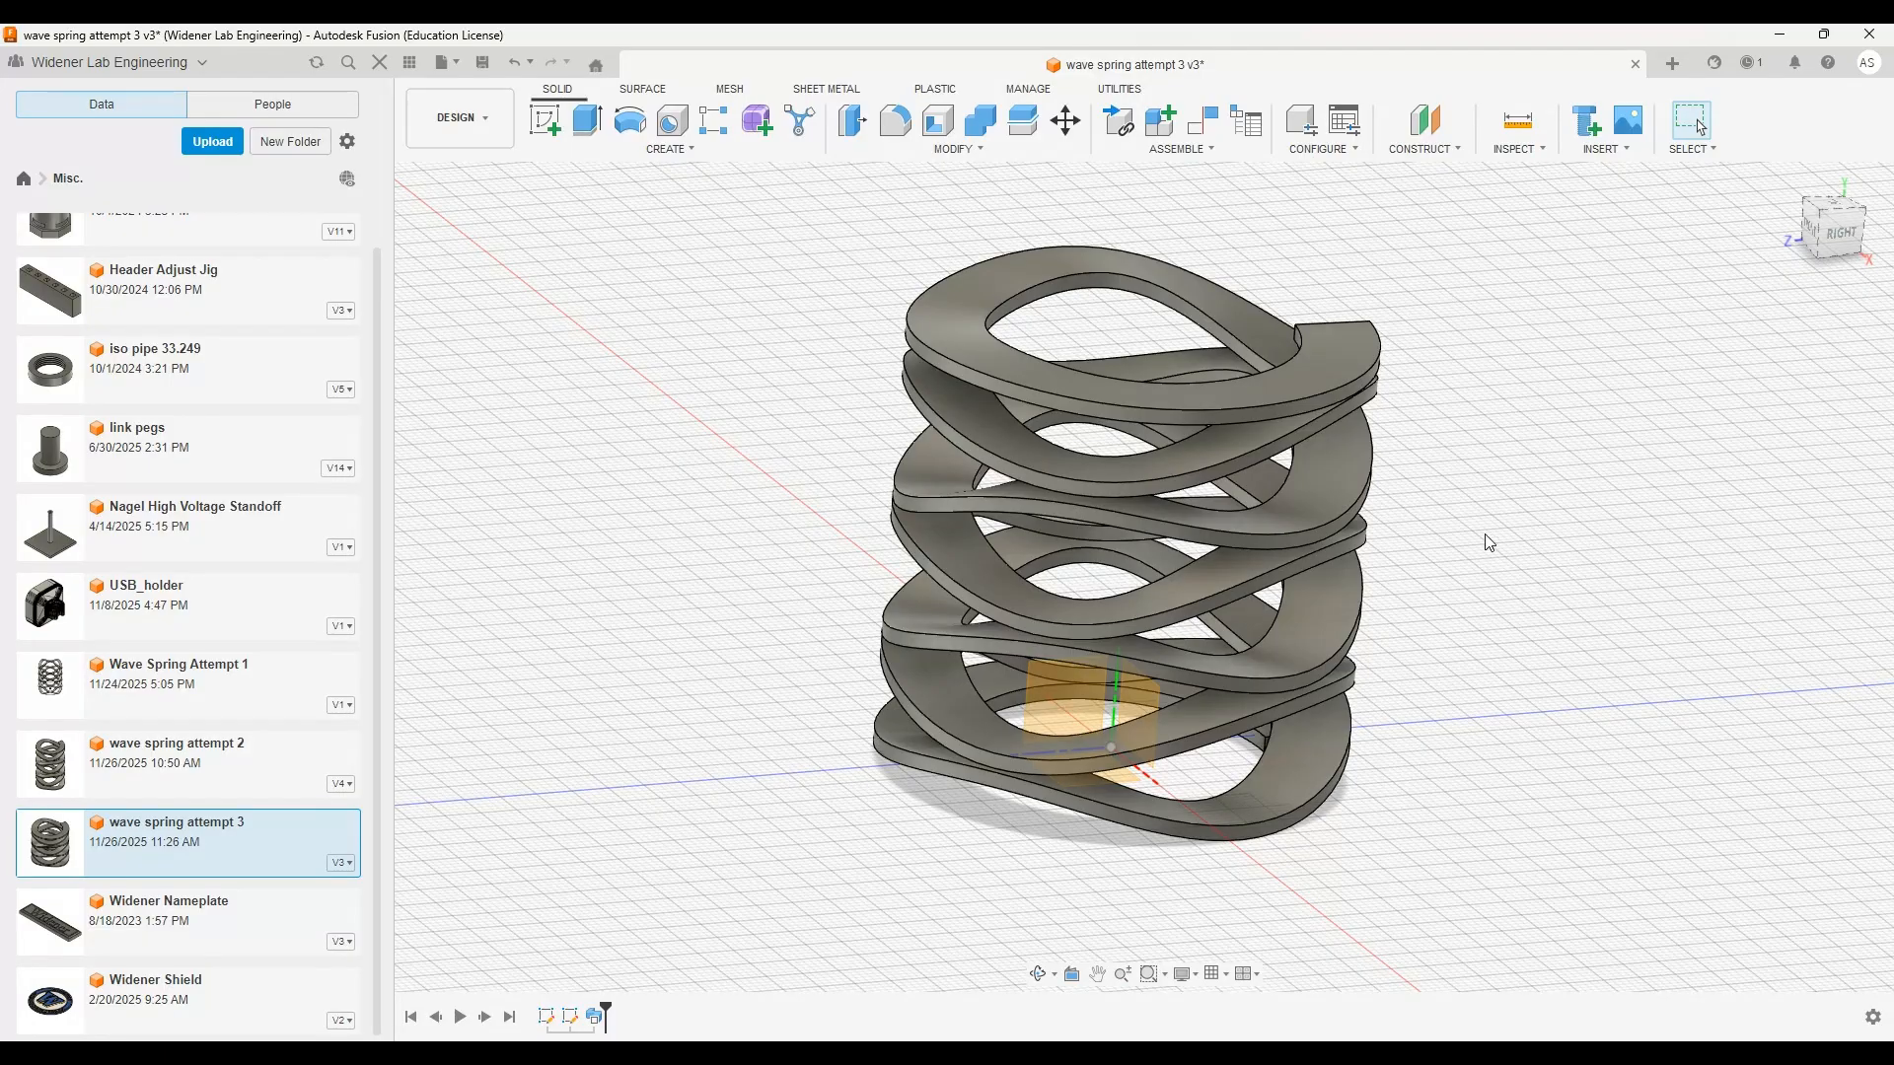
Examine the finished wave spring from several angles, including its flat top and bottom ends and the stacked waves
shift+middle_drag(1489, 542, 1269, 366)
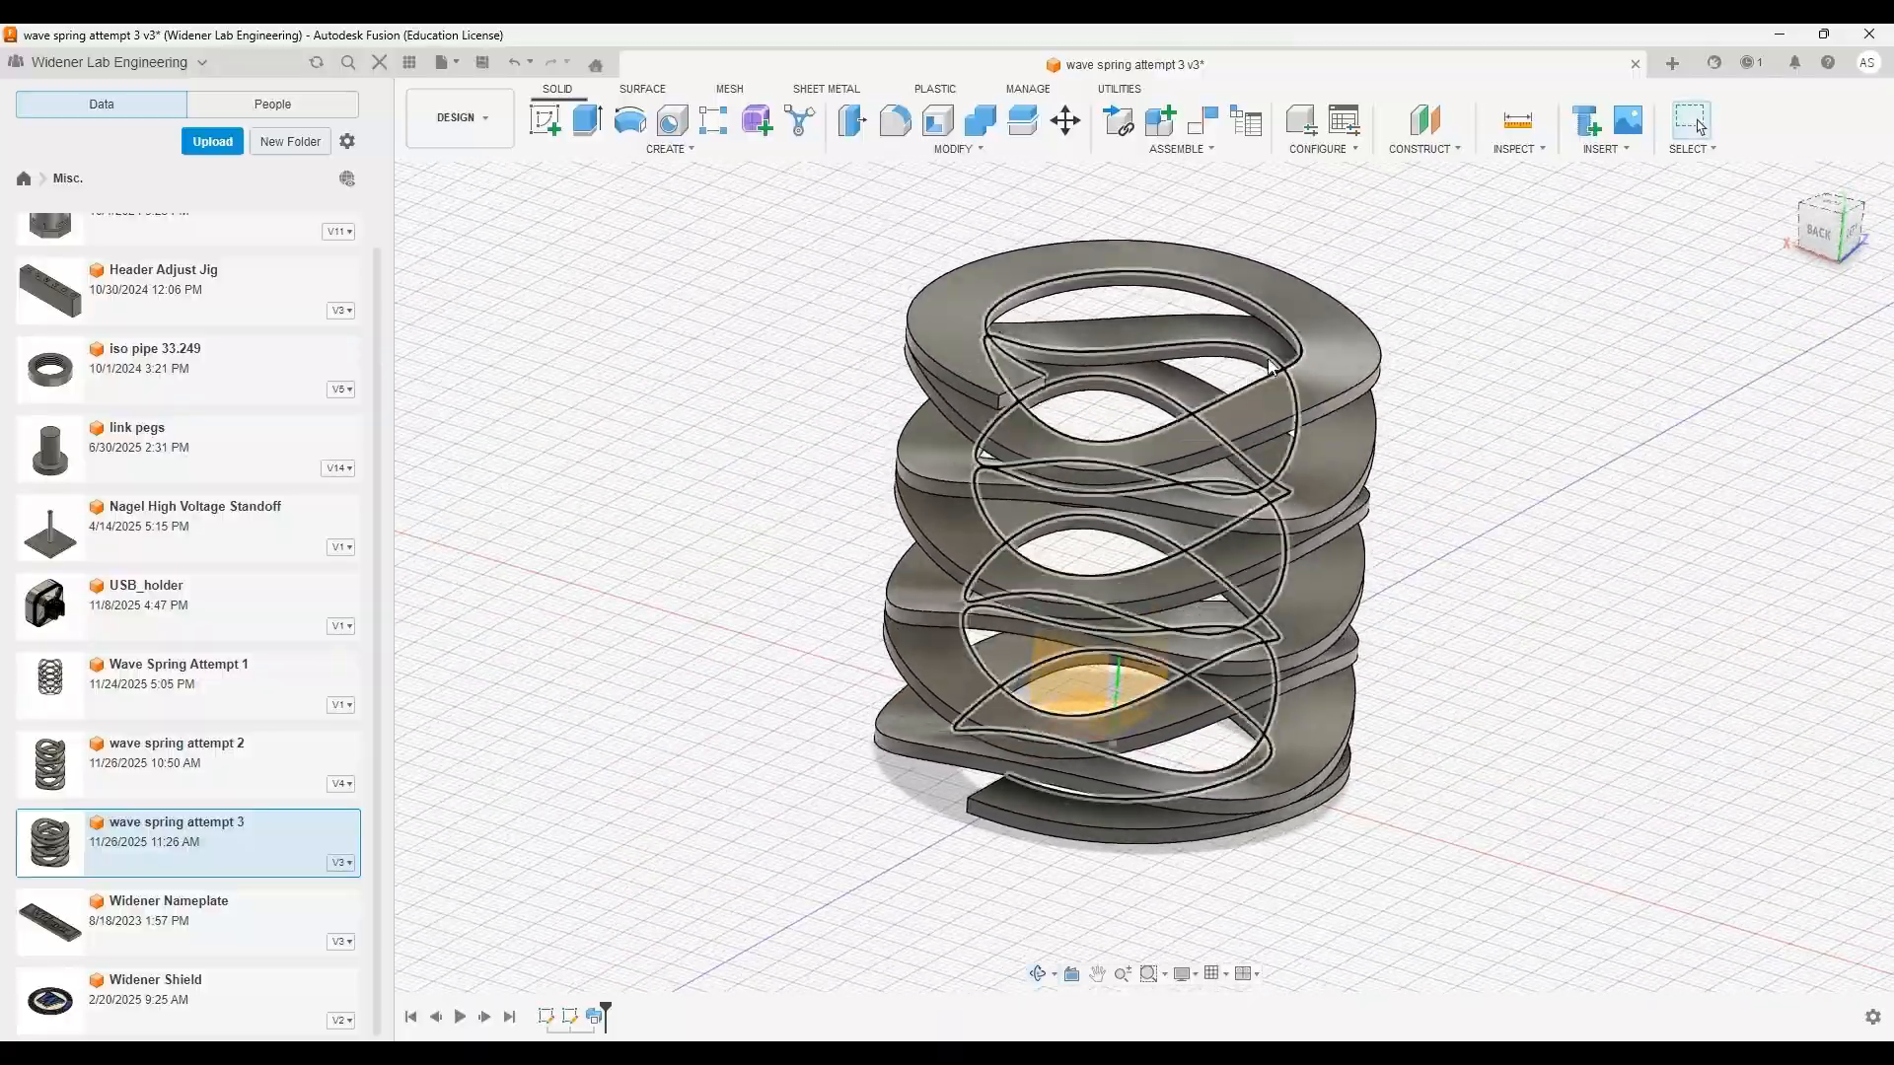
scroll(1085, 690, down, 5)
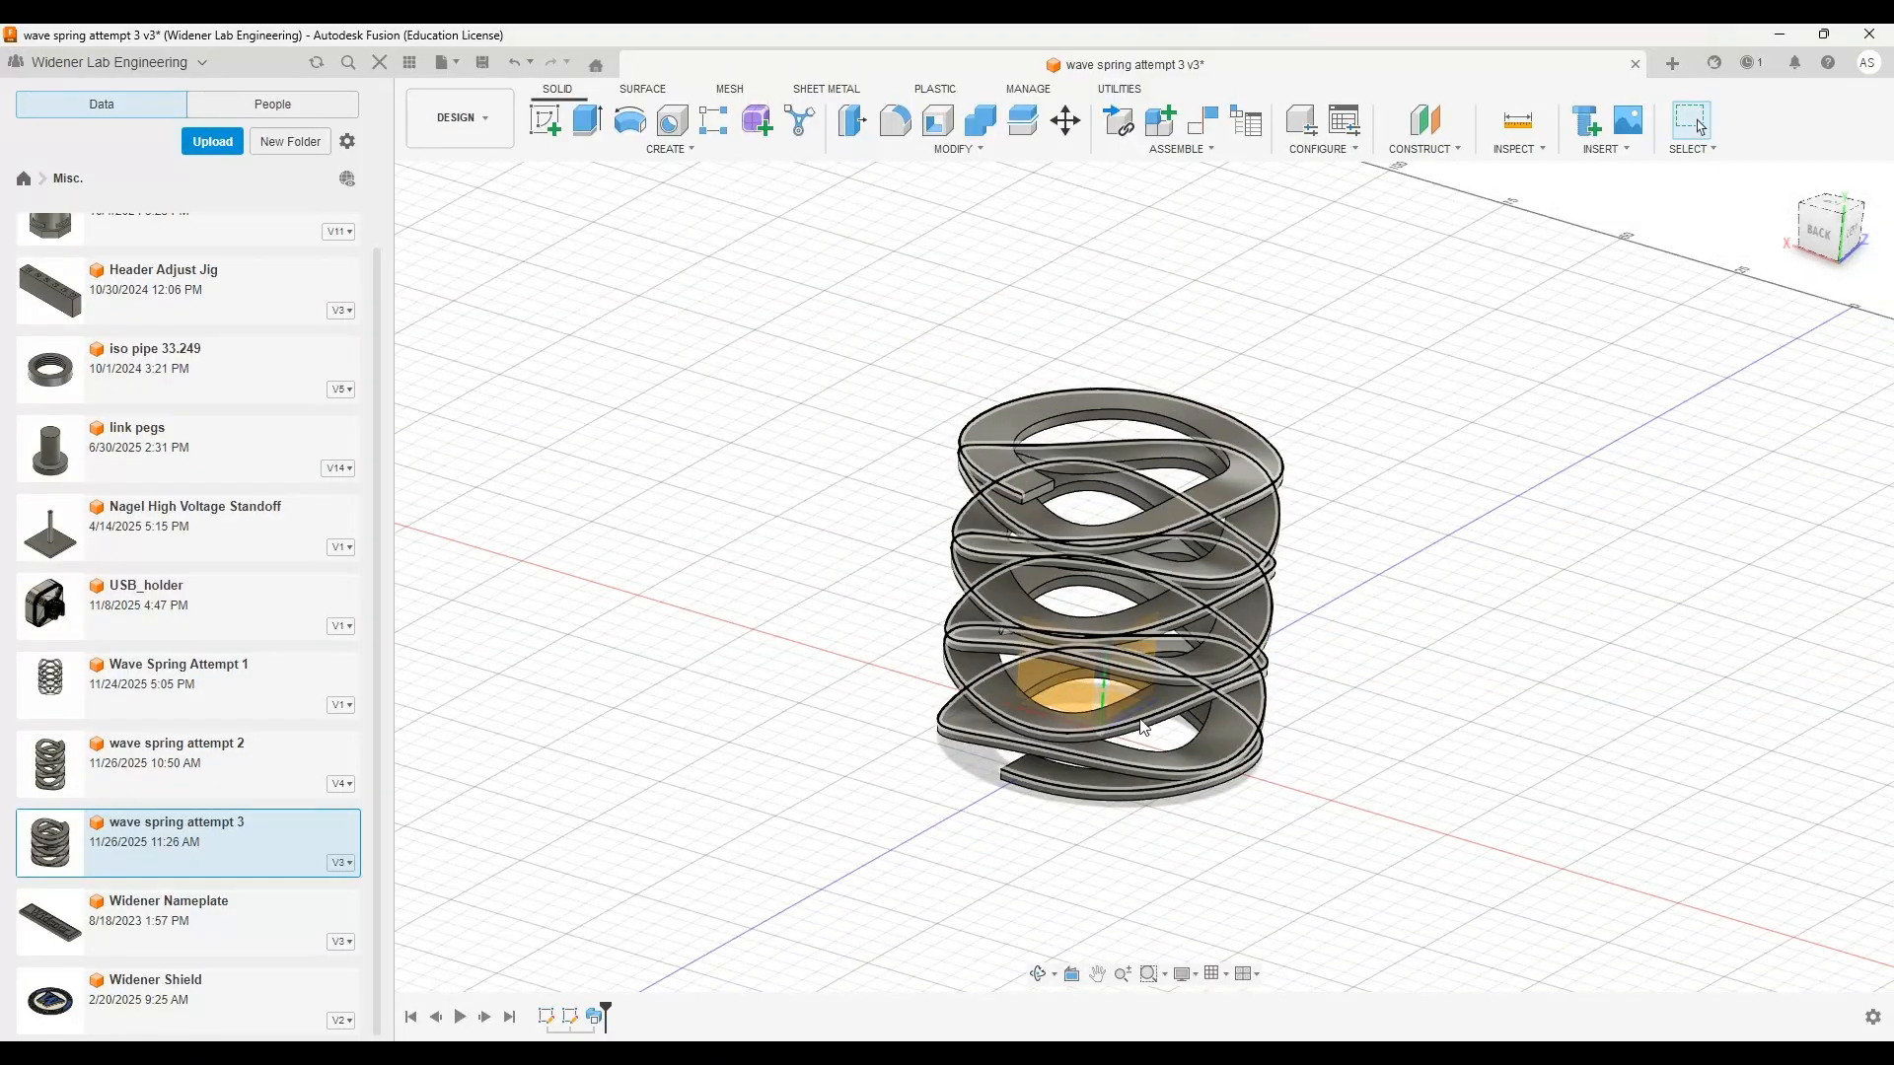
scroll(1312, 615, up, 2)
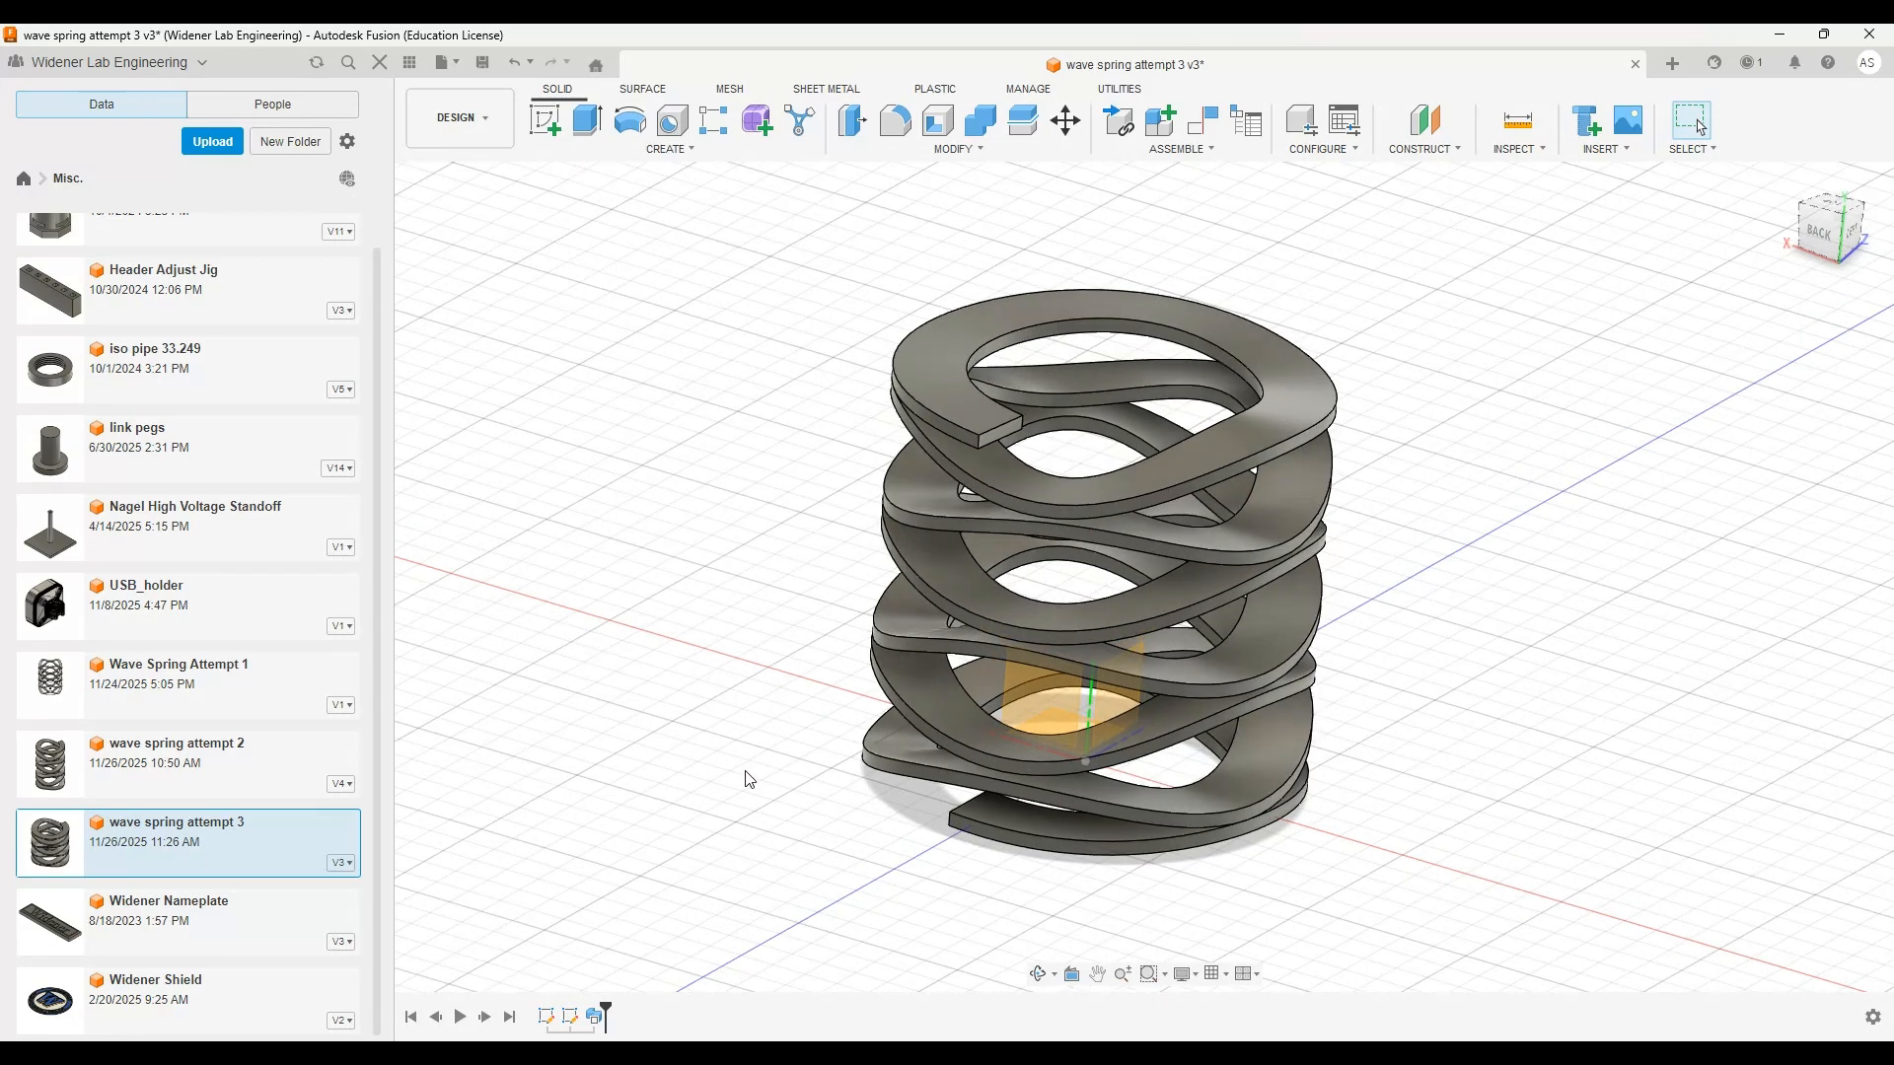
scroll(748, 778, up, 2)
shift+middle_drag(807, 726, 744, 710)
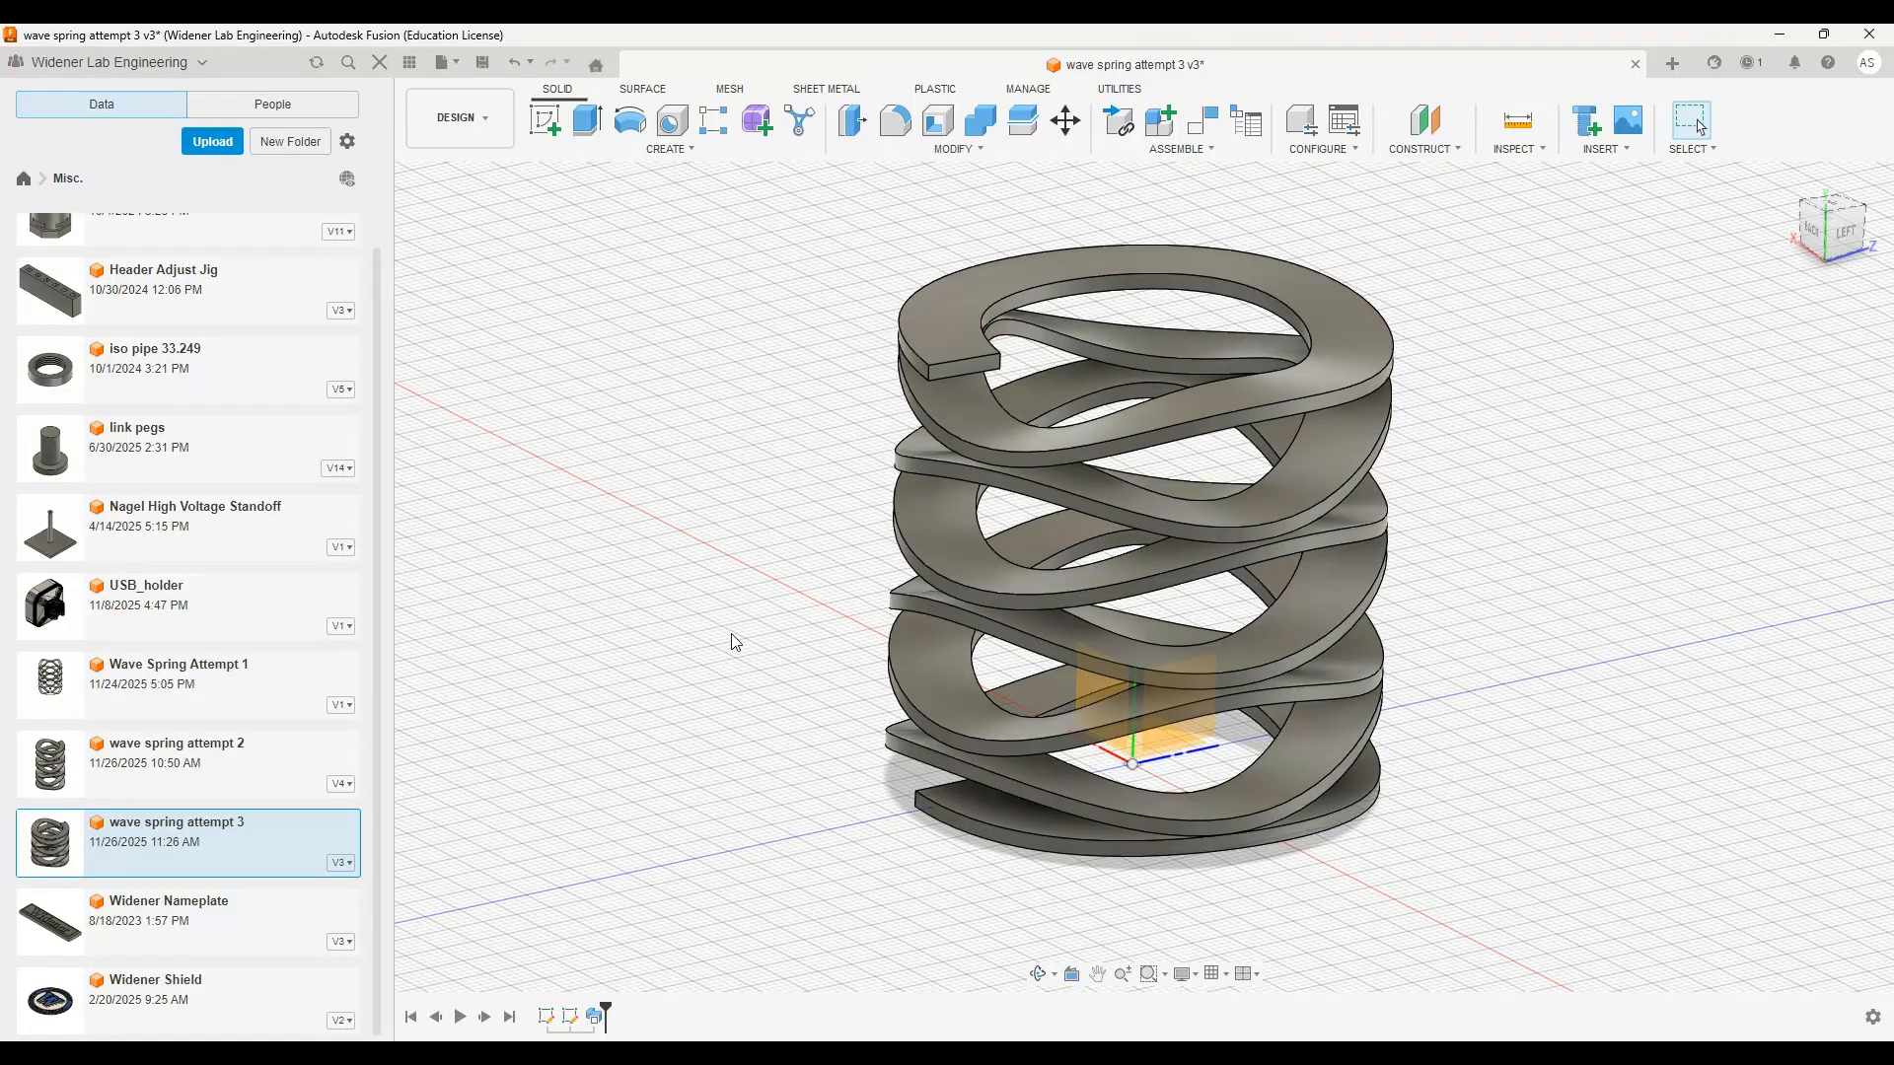
mouse_move(750, 649)
shift+middle_down()
mouse_move(753, 677)
mouse_move(803, 667)
mouse_move(769, 677)
mouse_move(757, 647)
mouse_move(785, 625)
mouse_move(776, 674)
shift+middle_up()
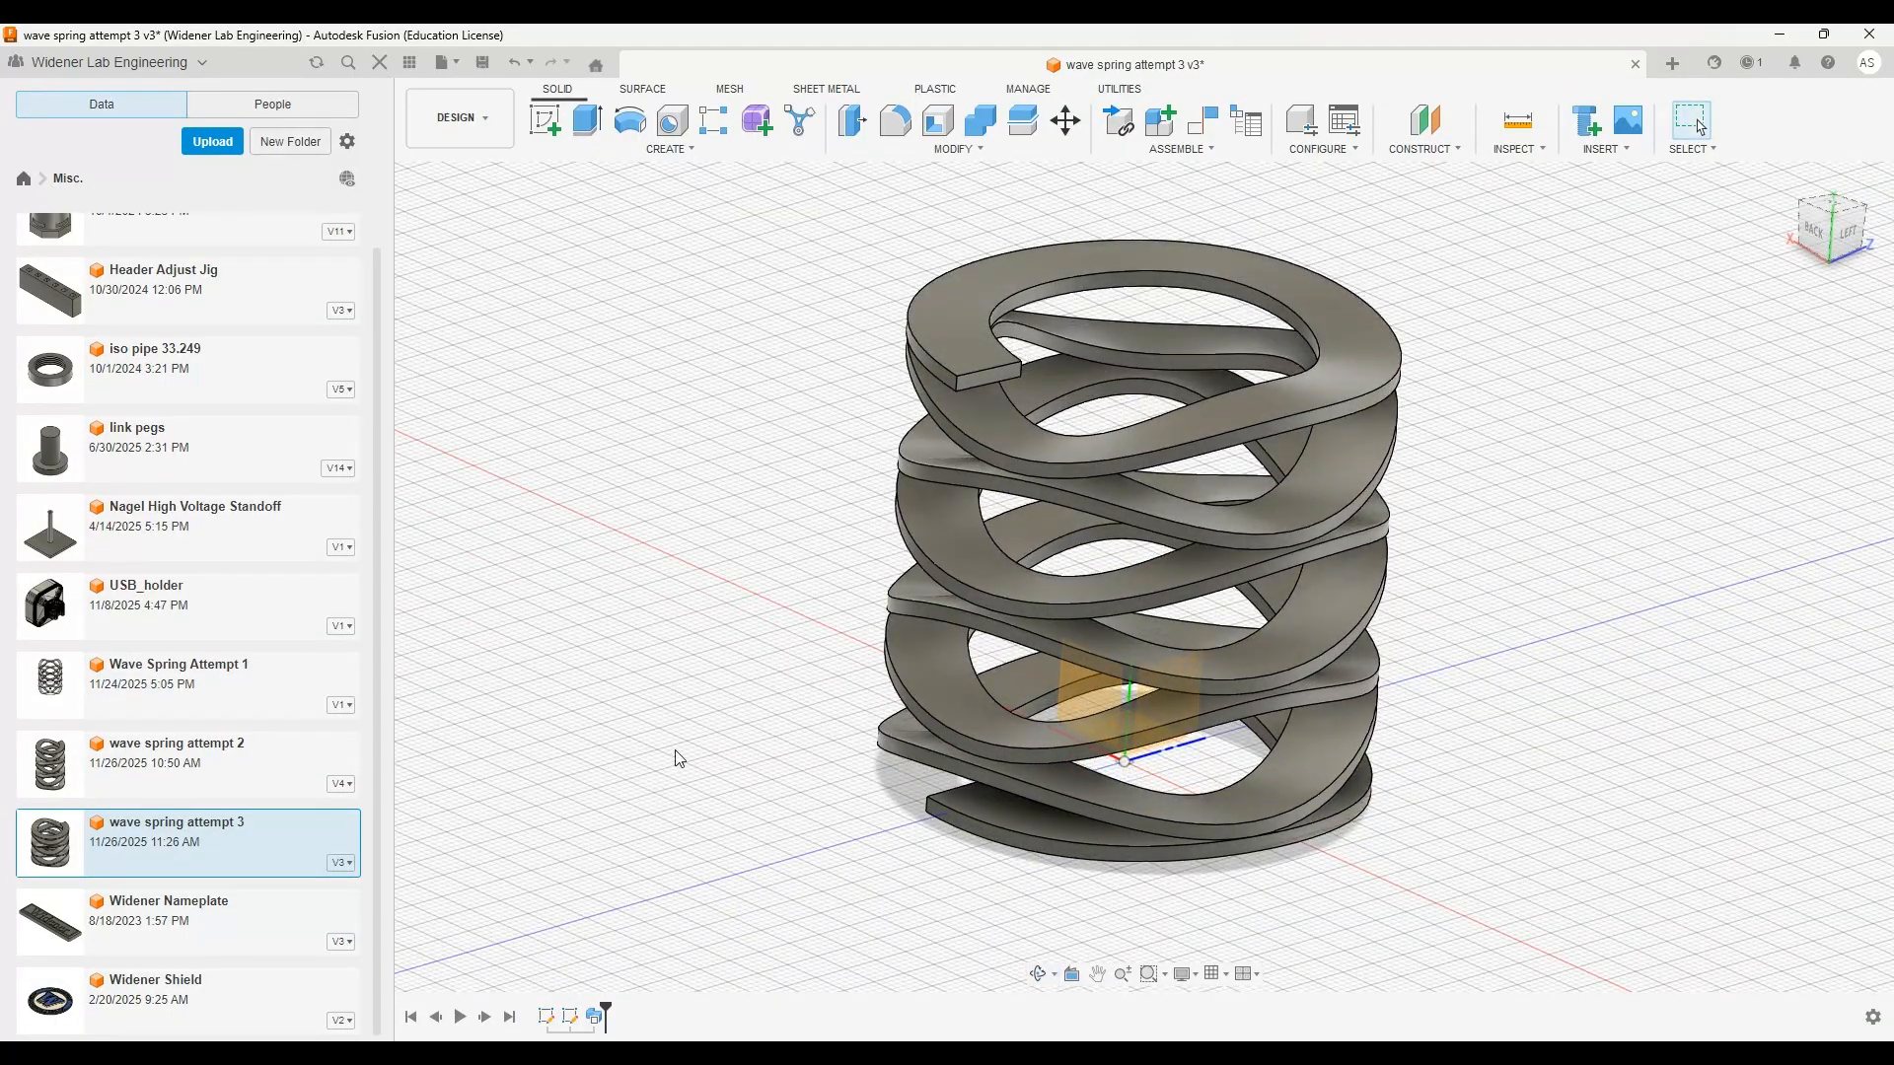
scroll(728, 861, down, 2)
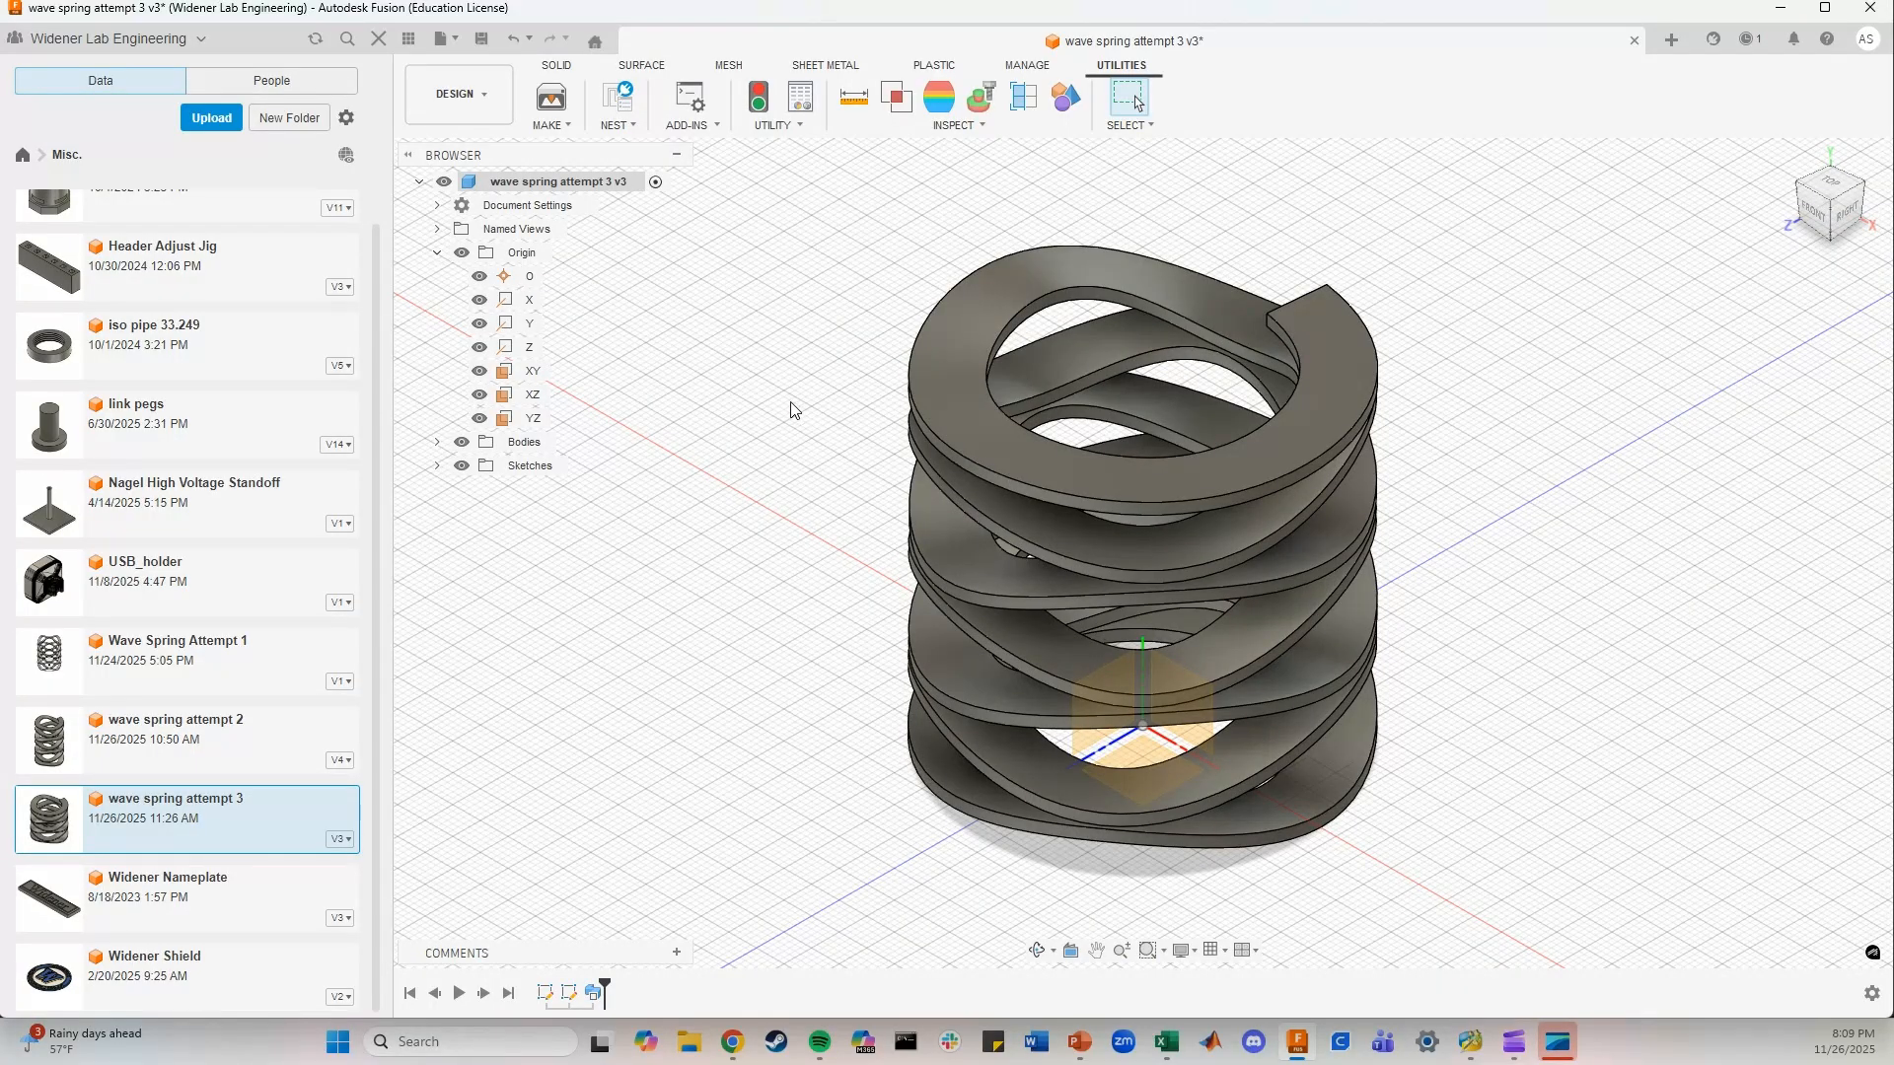
shift+middle_drag(812, 566, 718, 498)
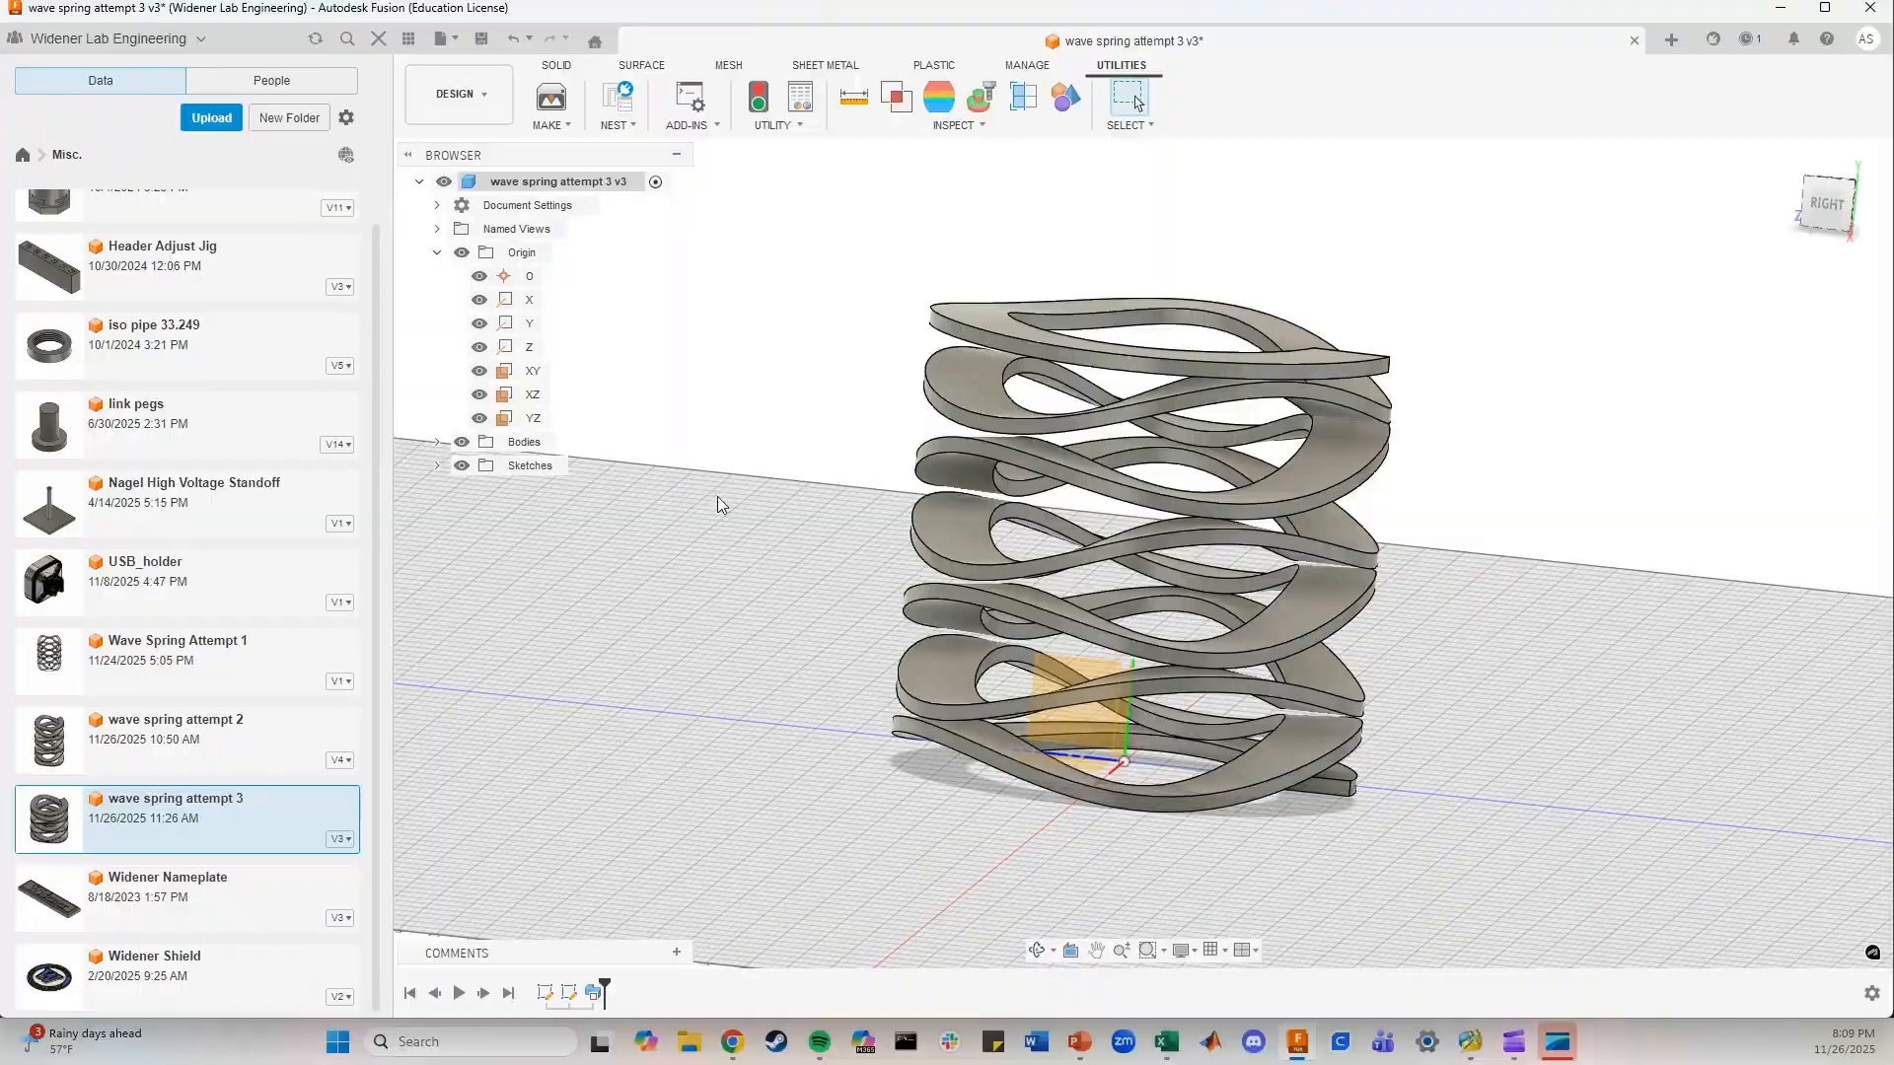
click(1784, 163)
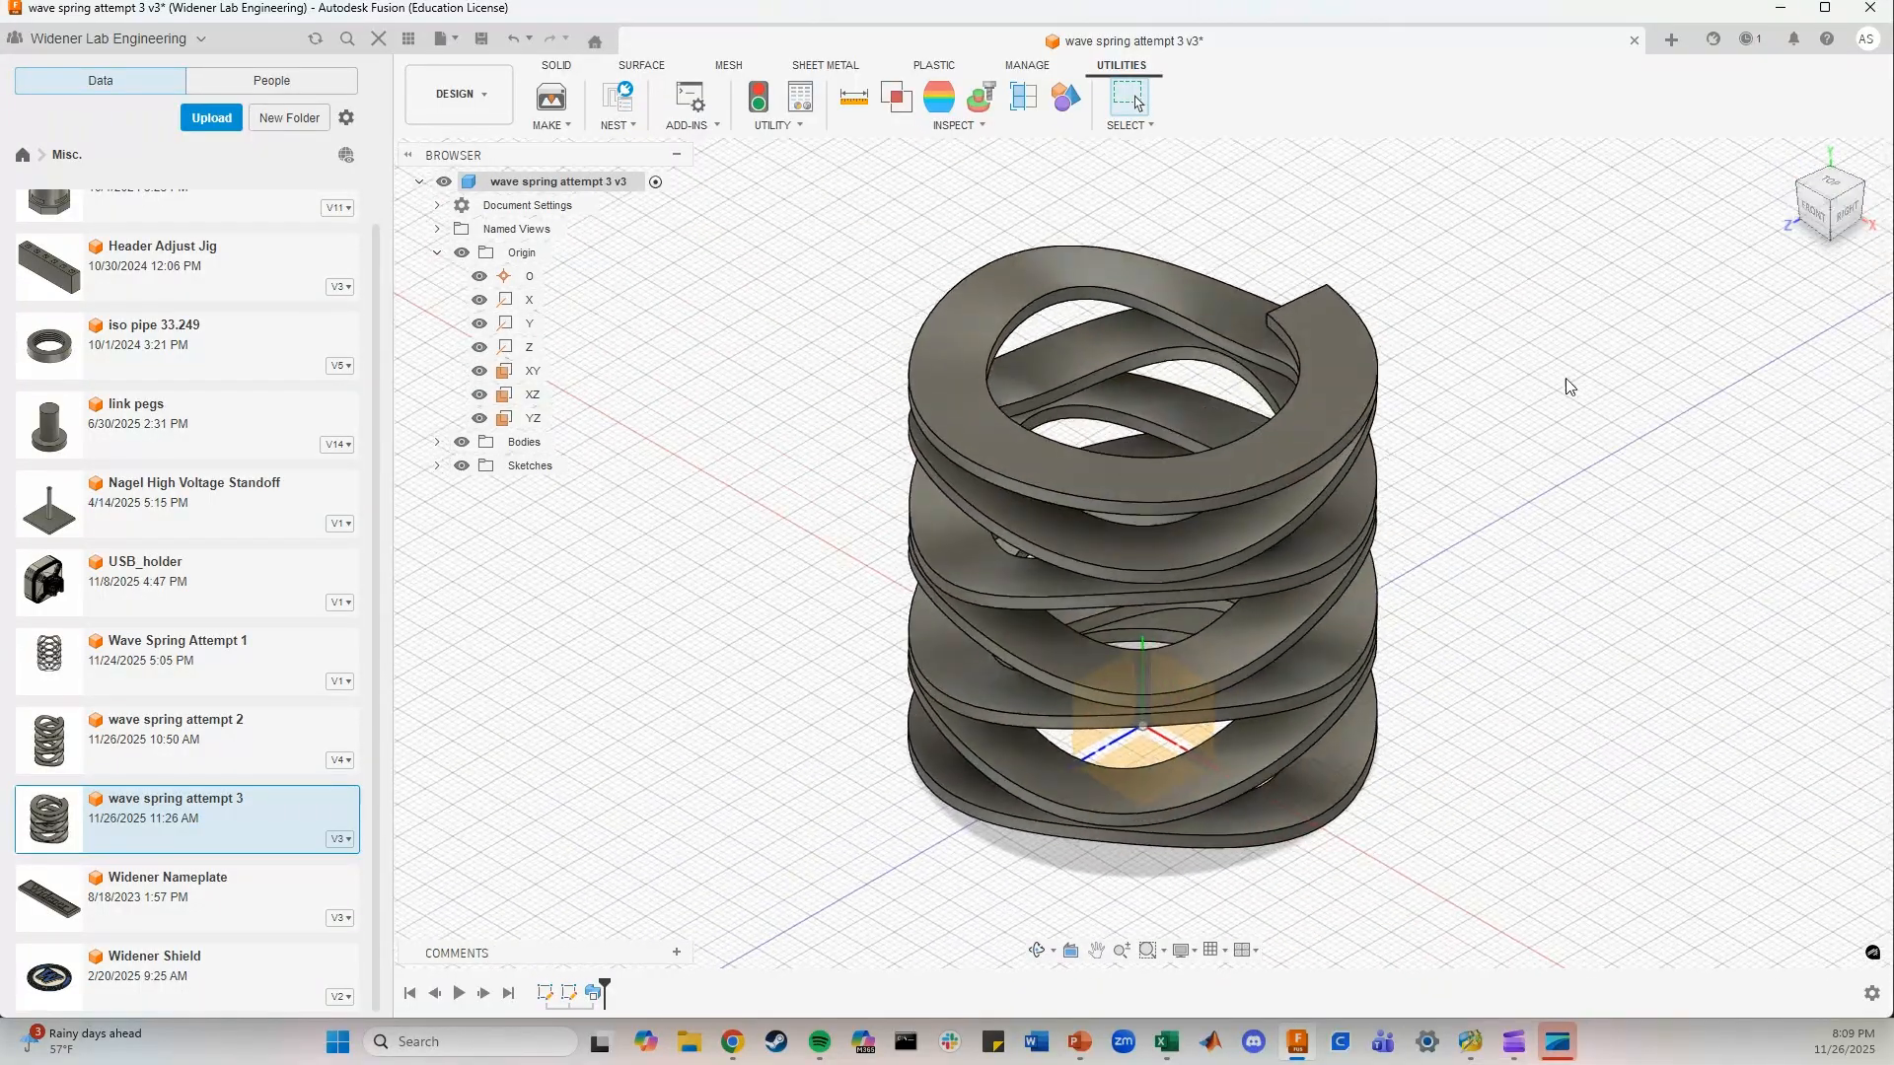
click(1862, 193)
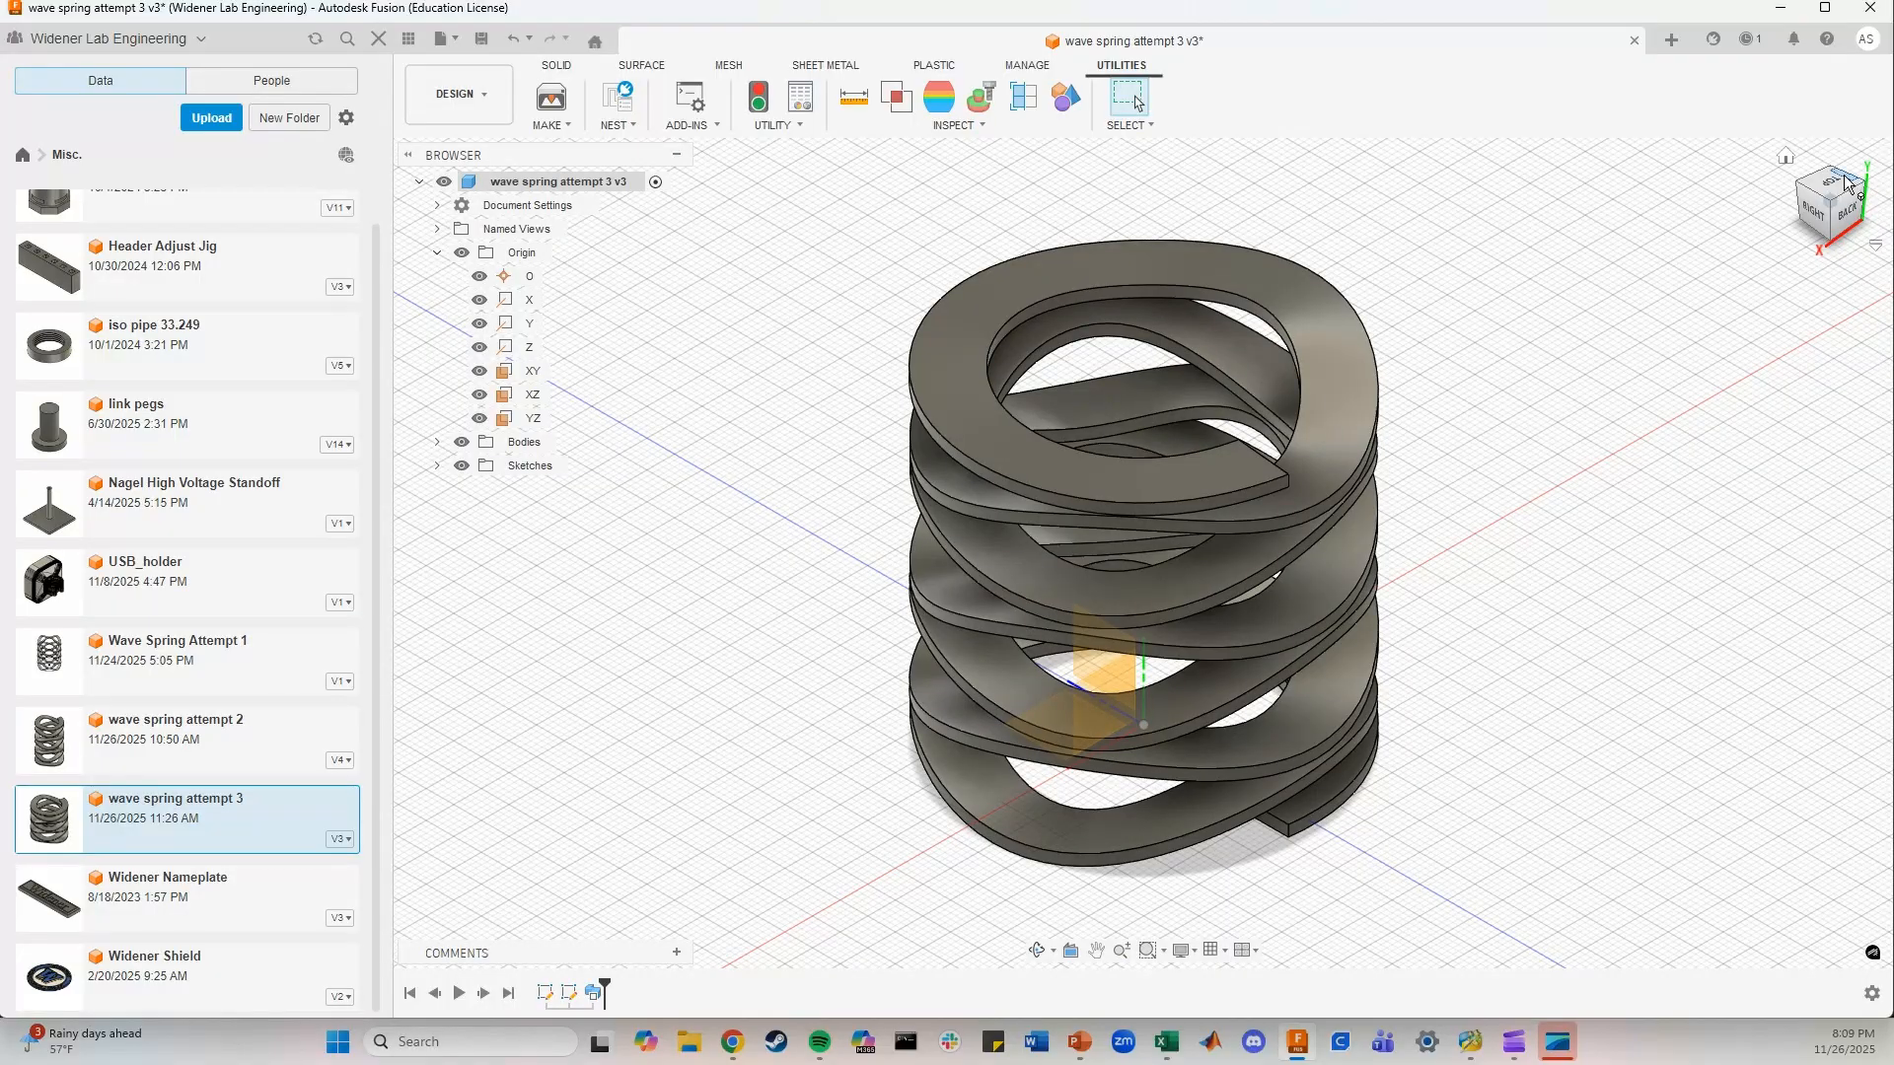
click(1858, 187)
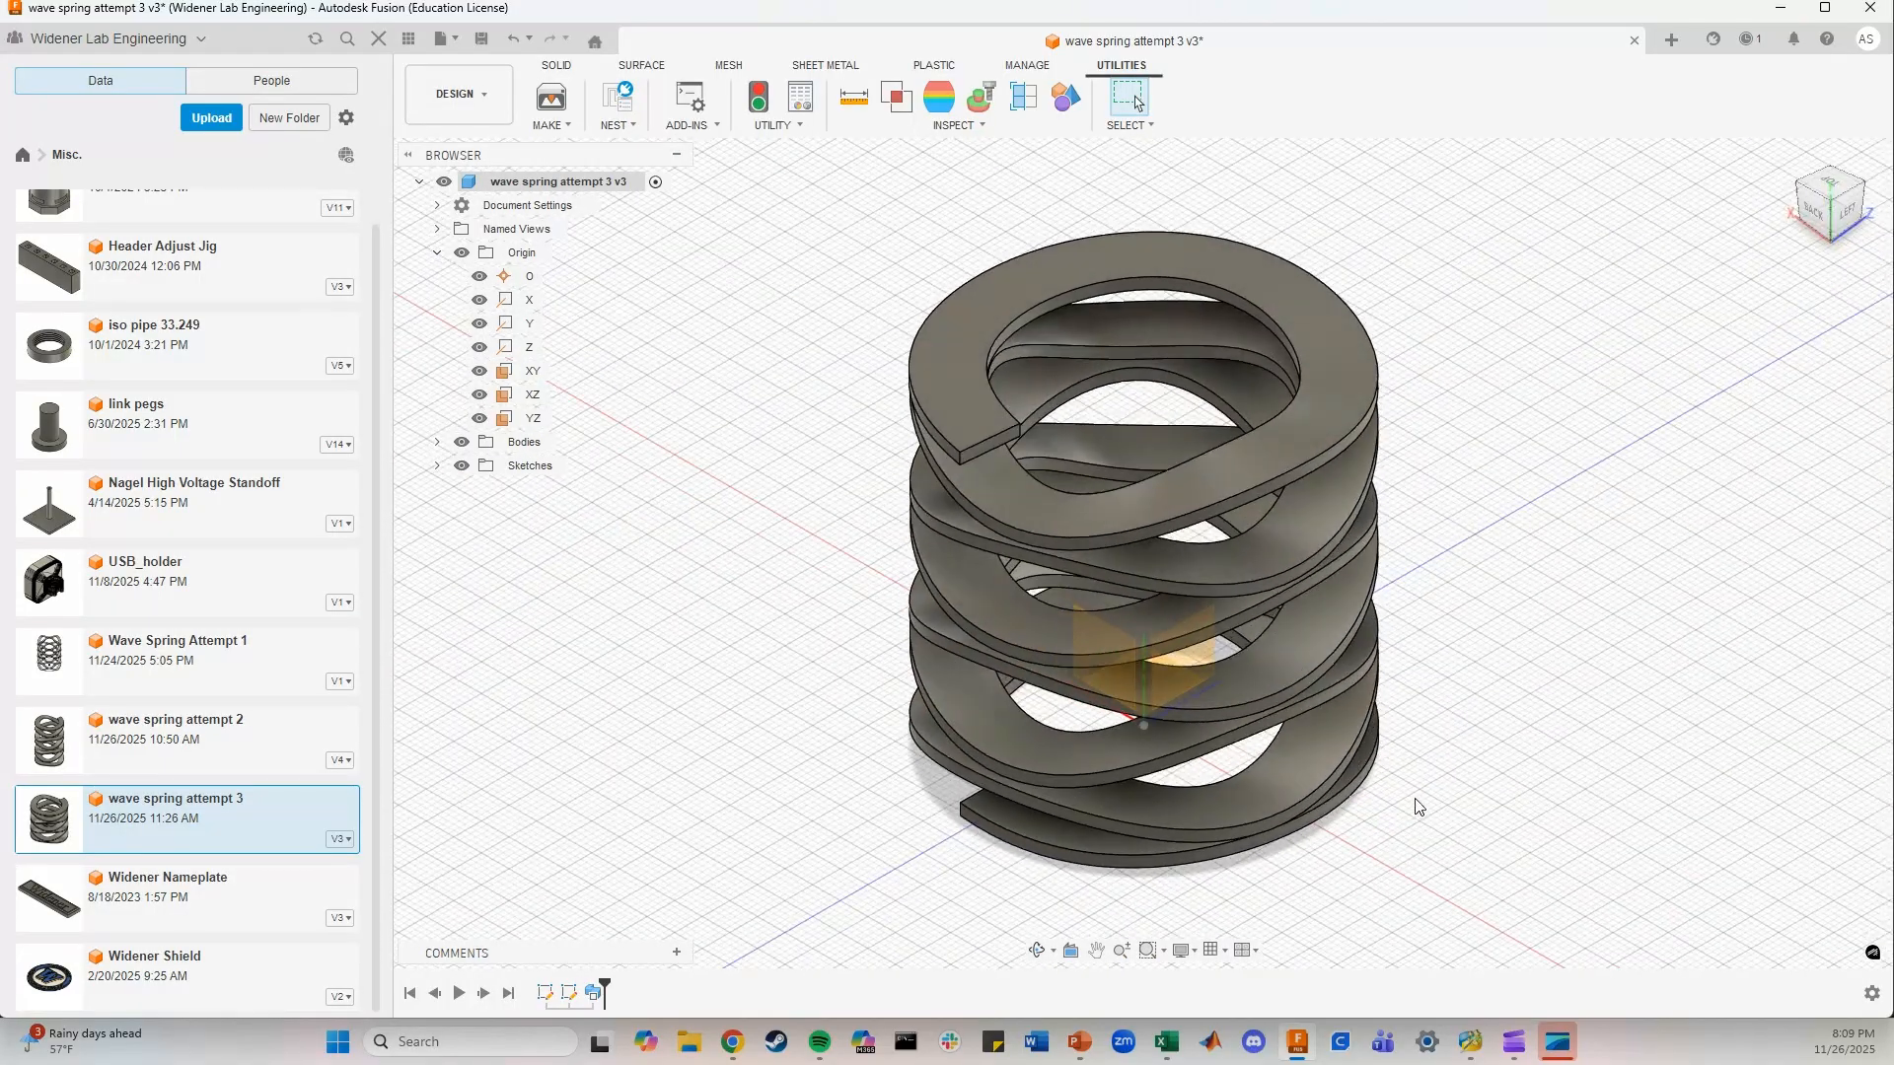
shift+middle_drag(1418, 807, 1245, 817)
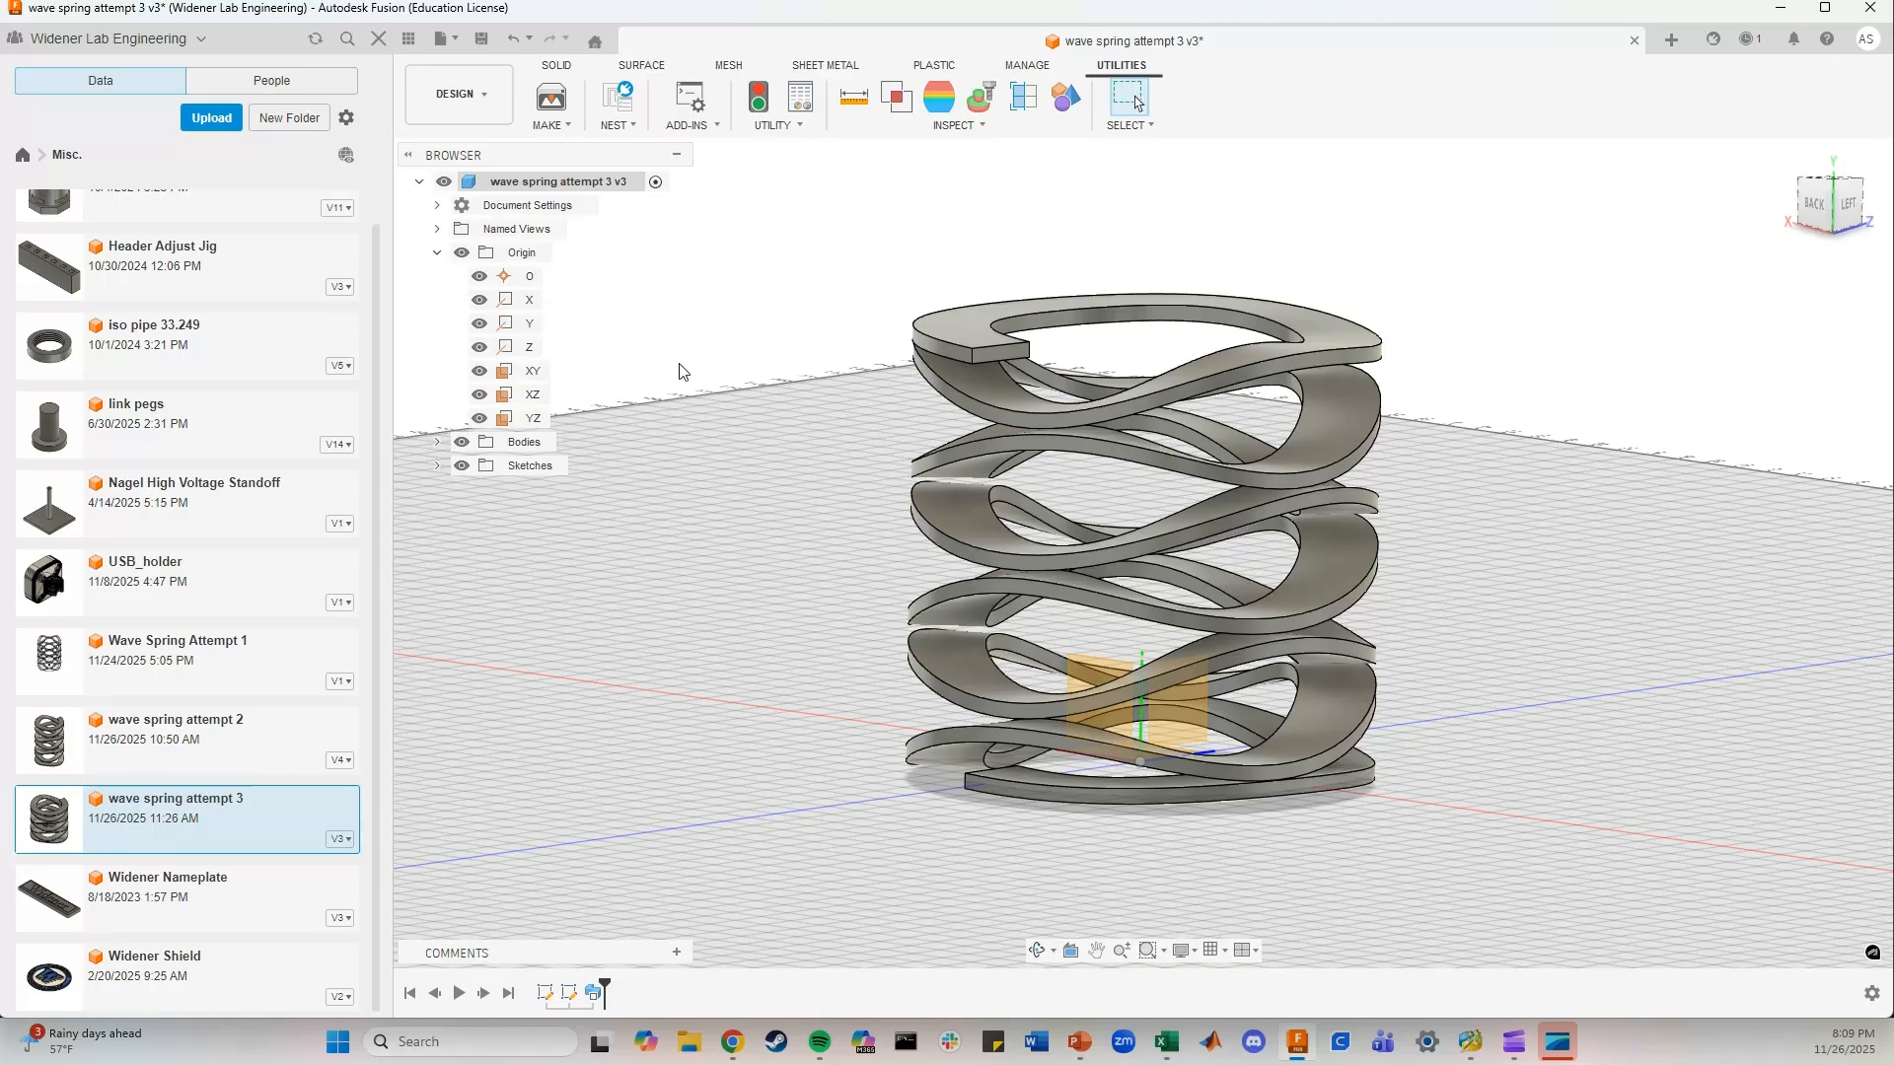
click(641, 69)
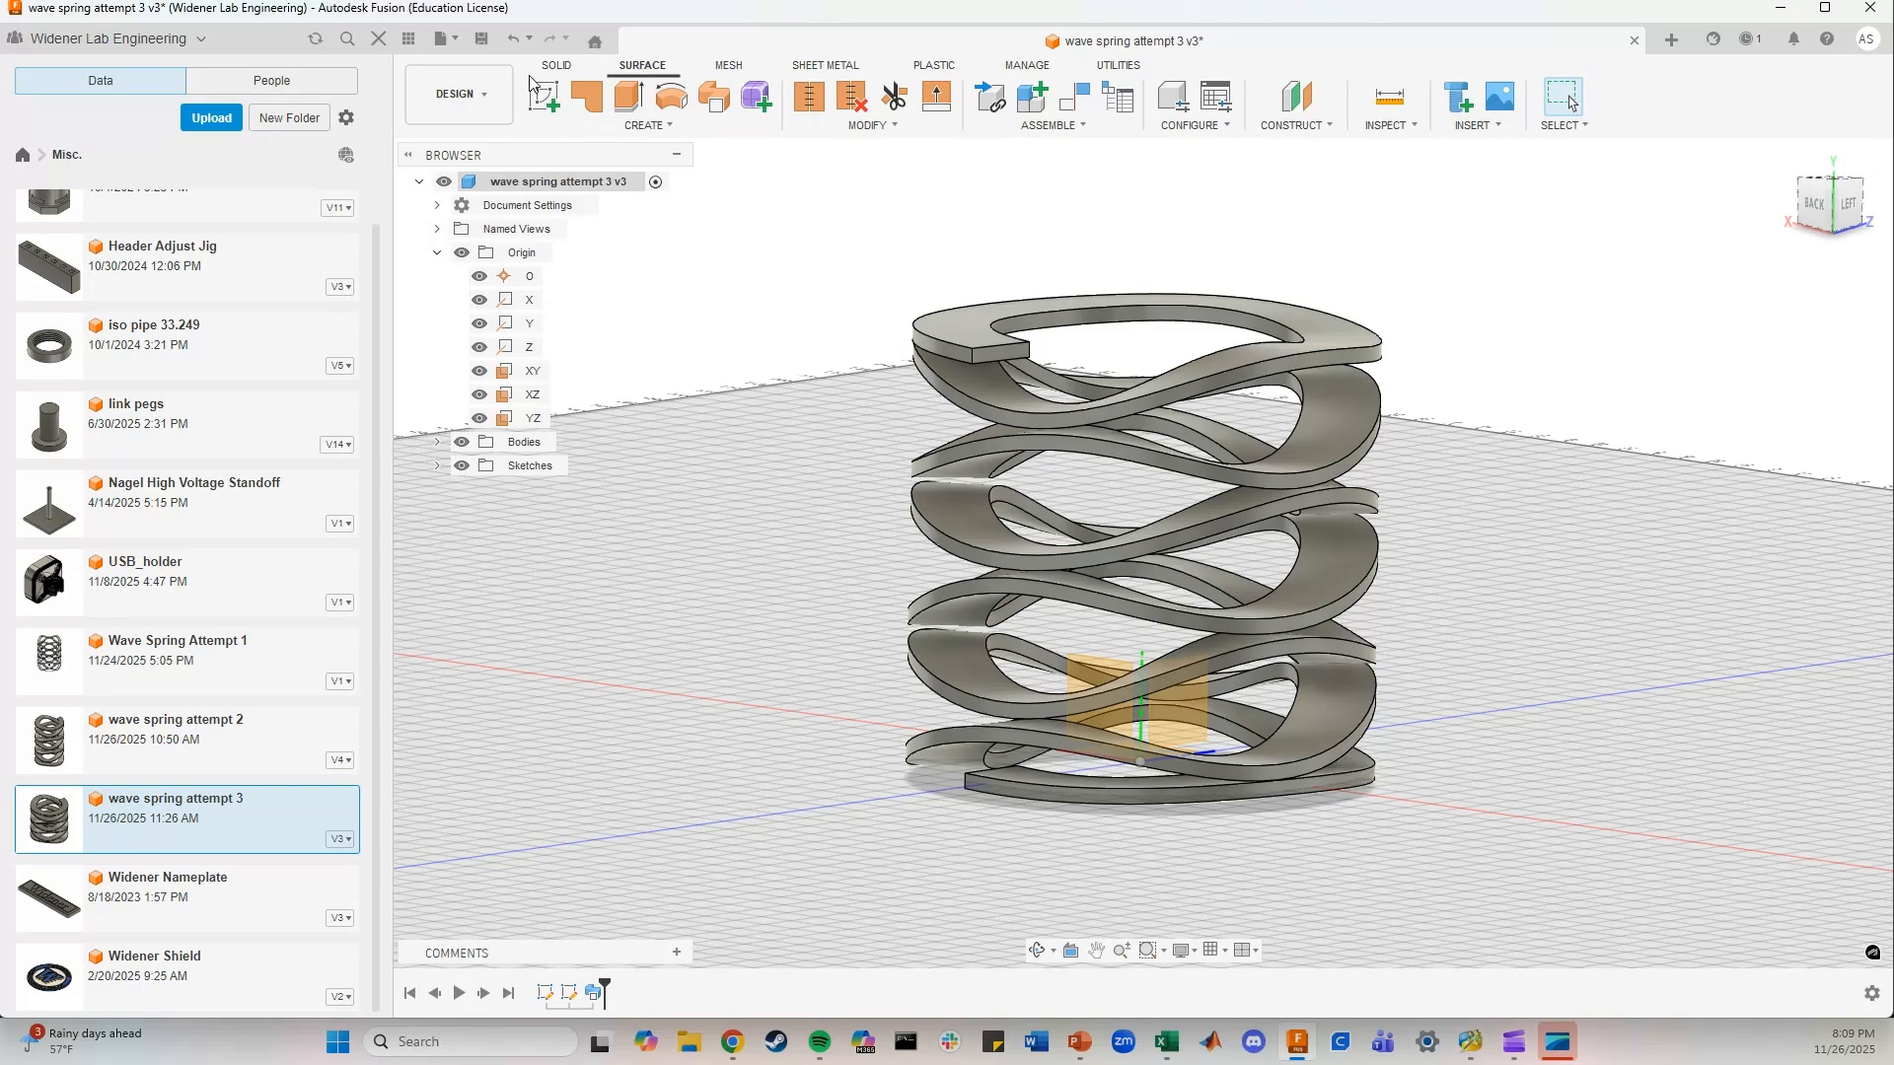
click(557, 67)
click(667, 125)
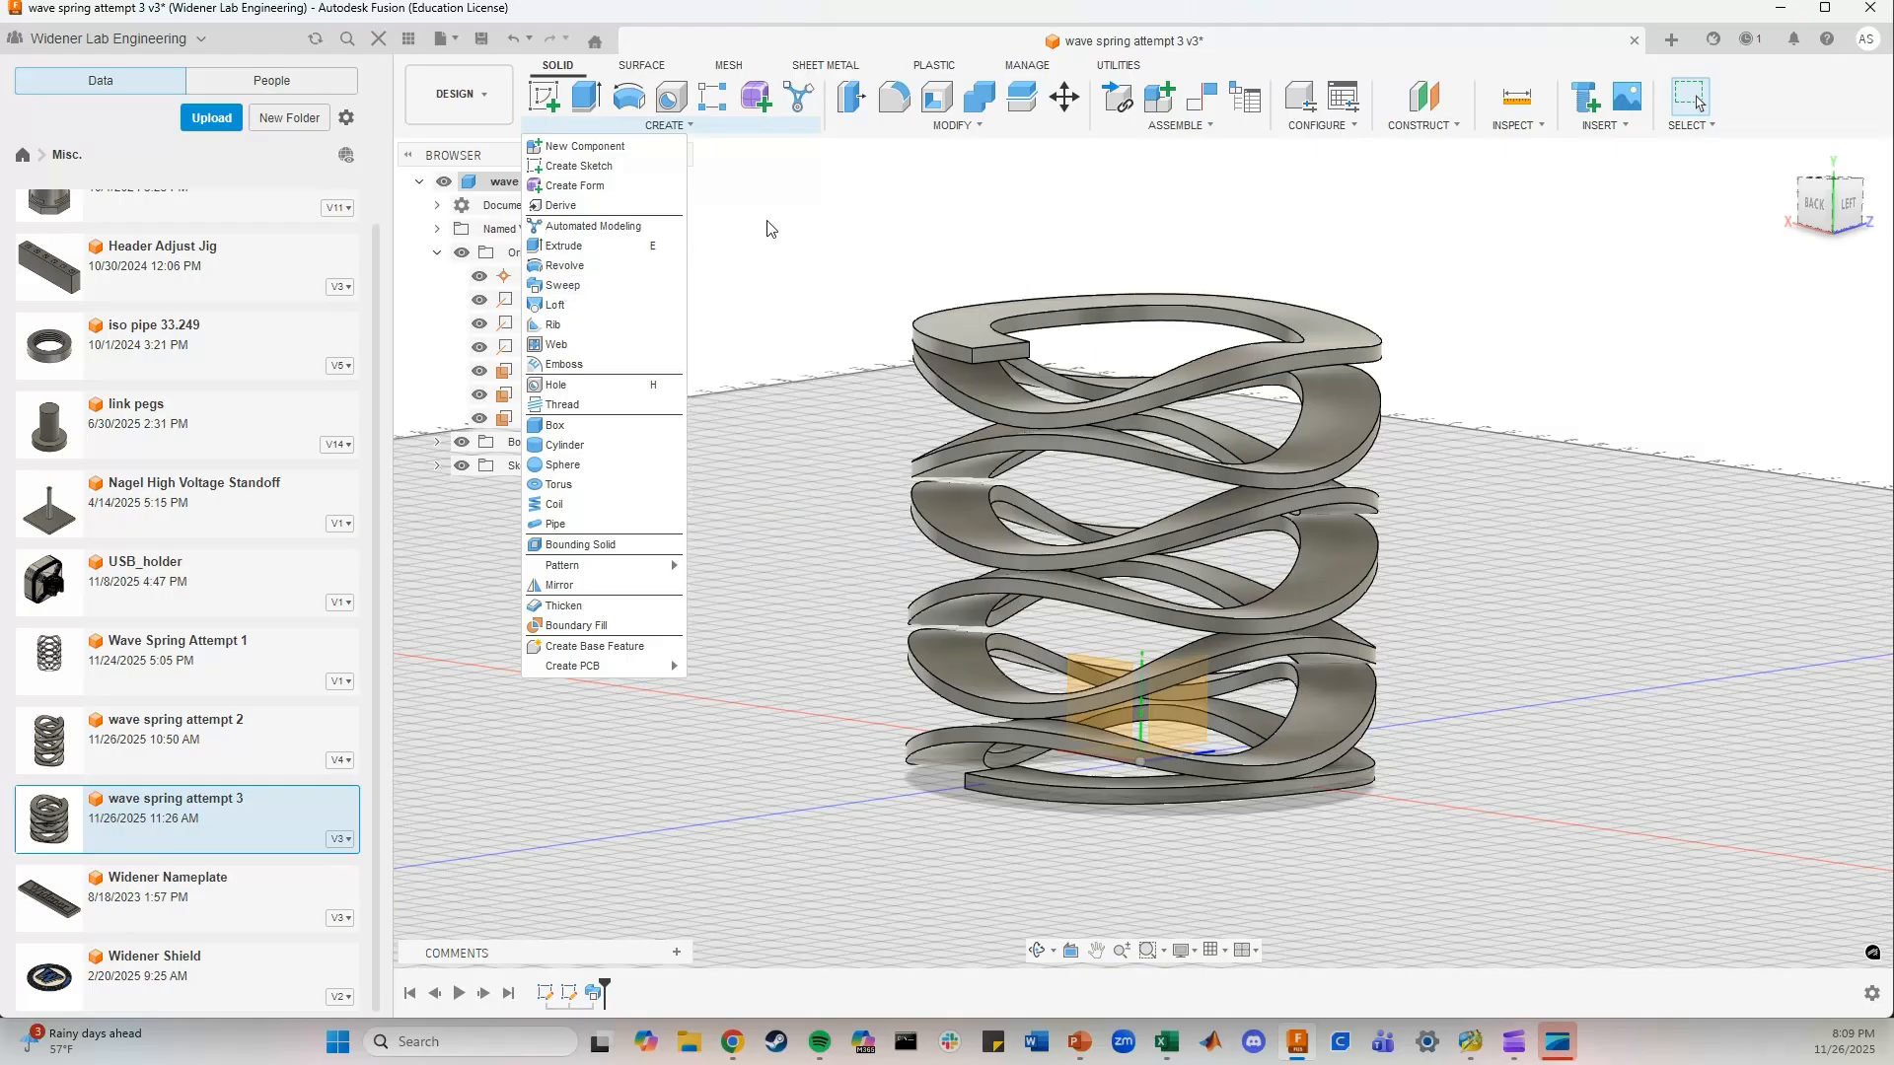
click(868, 223)
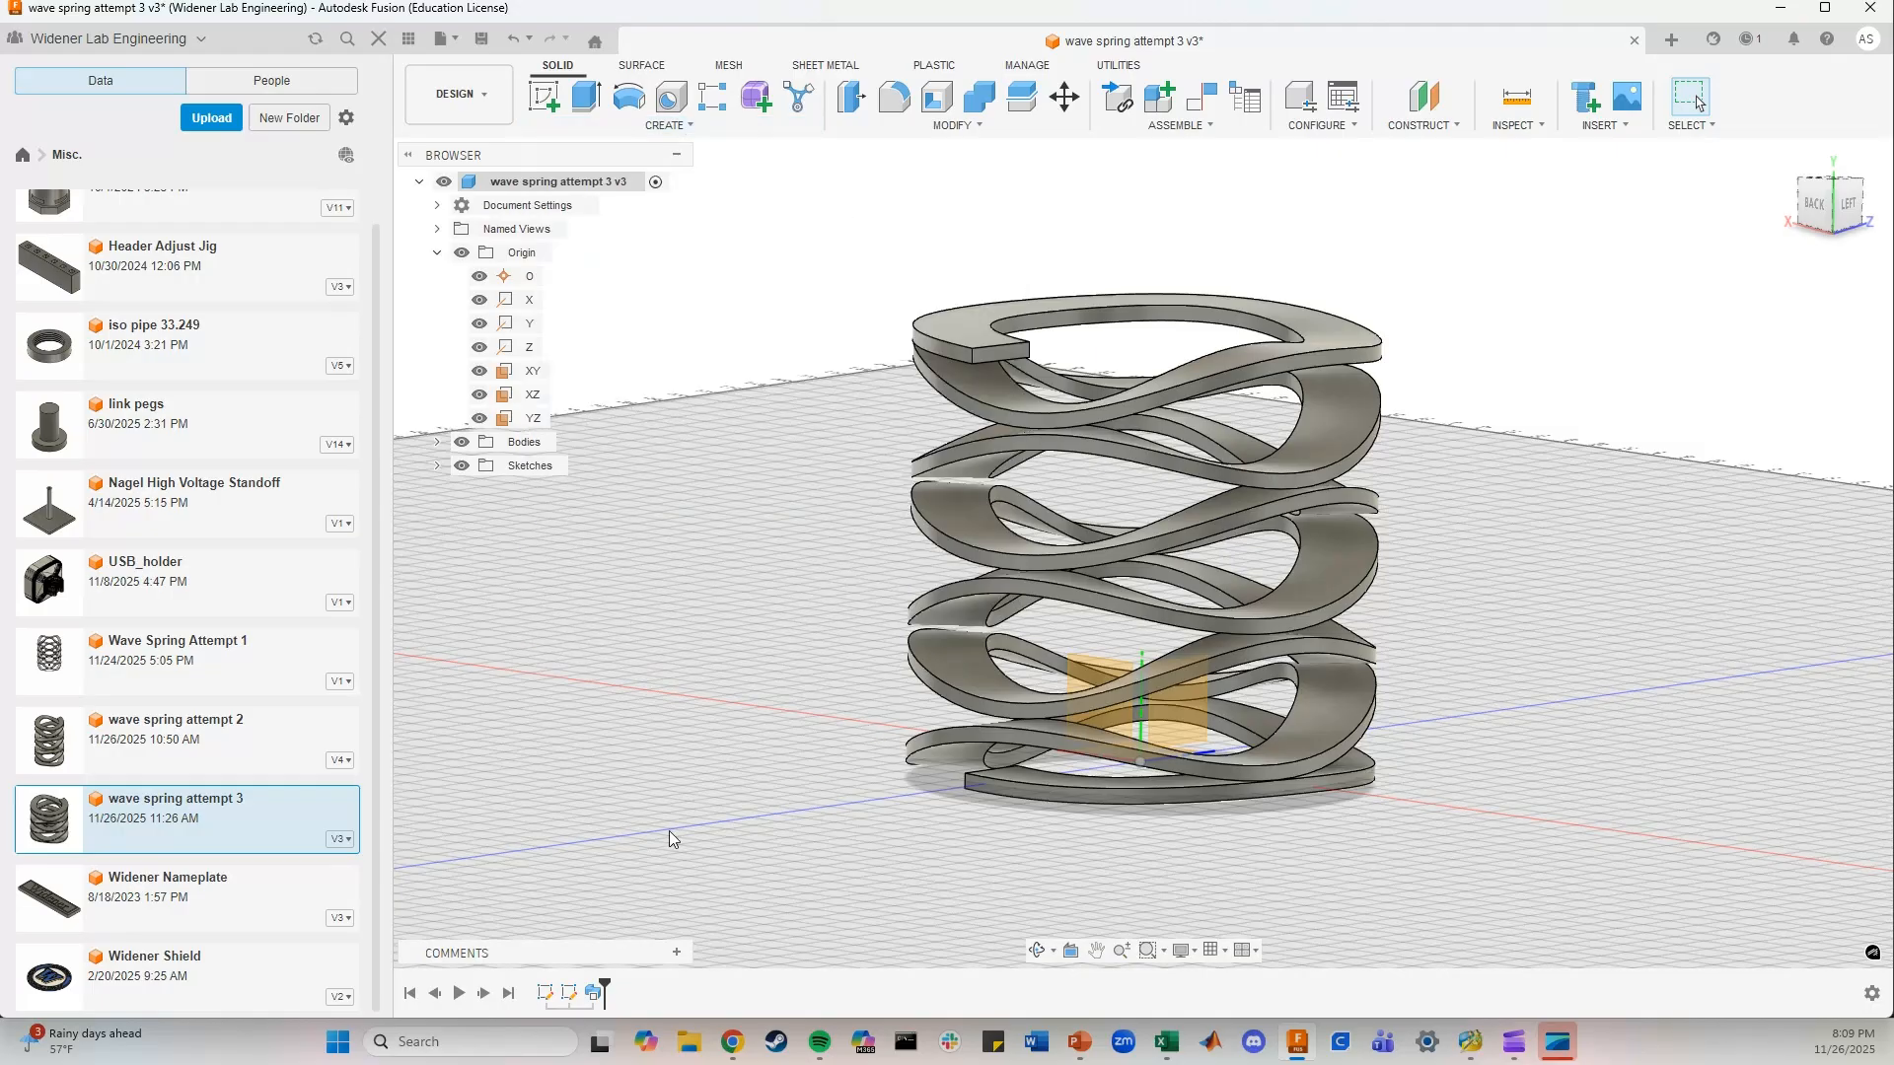
Open the first sketch in the design history, examine the spring's 3D spline path, and leave the sketch
double_click(546, 993)
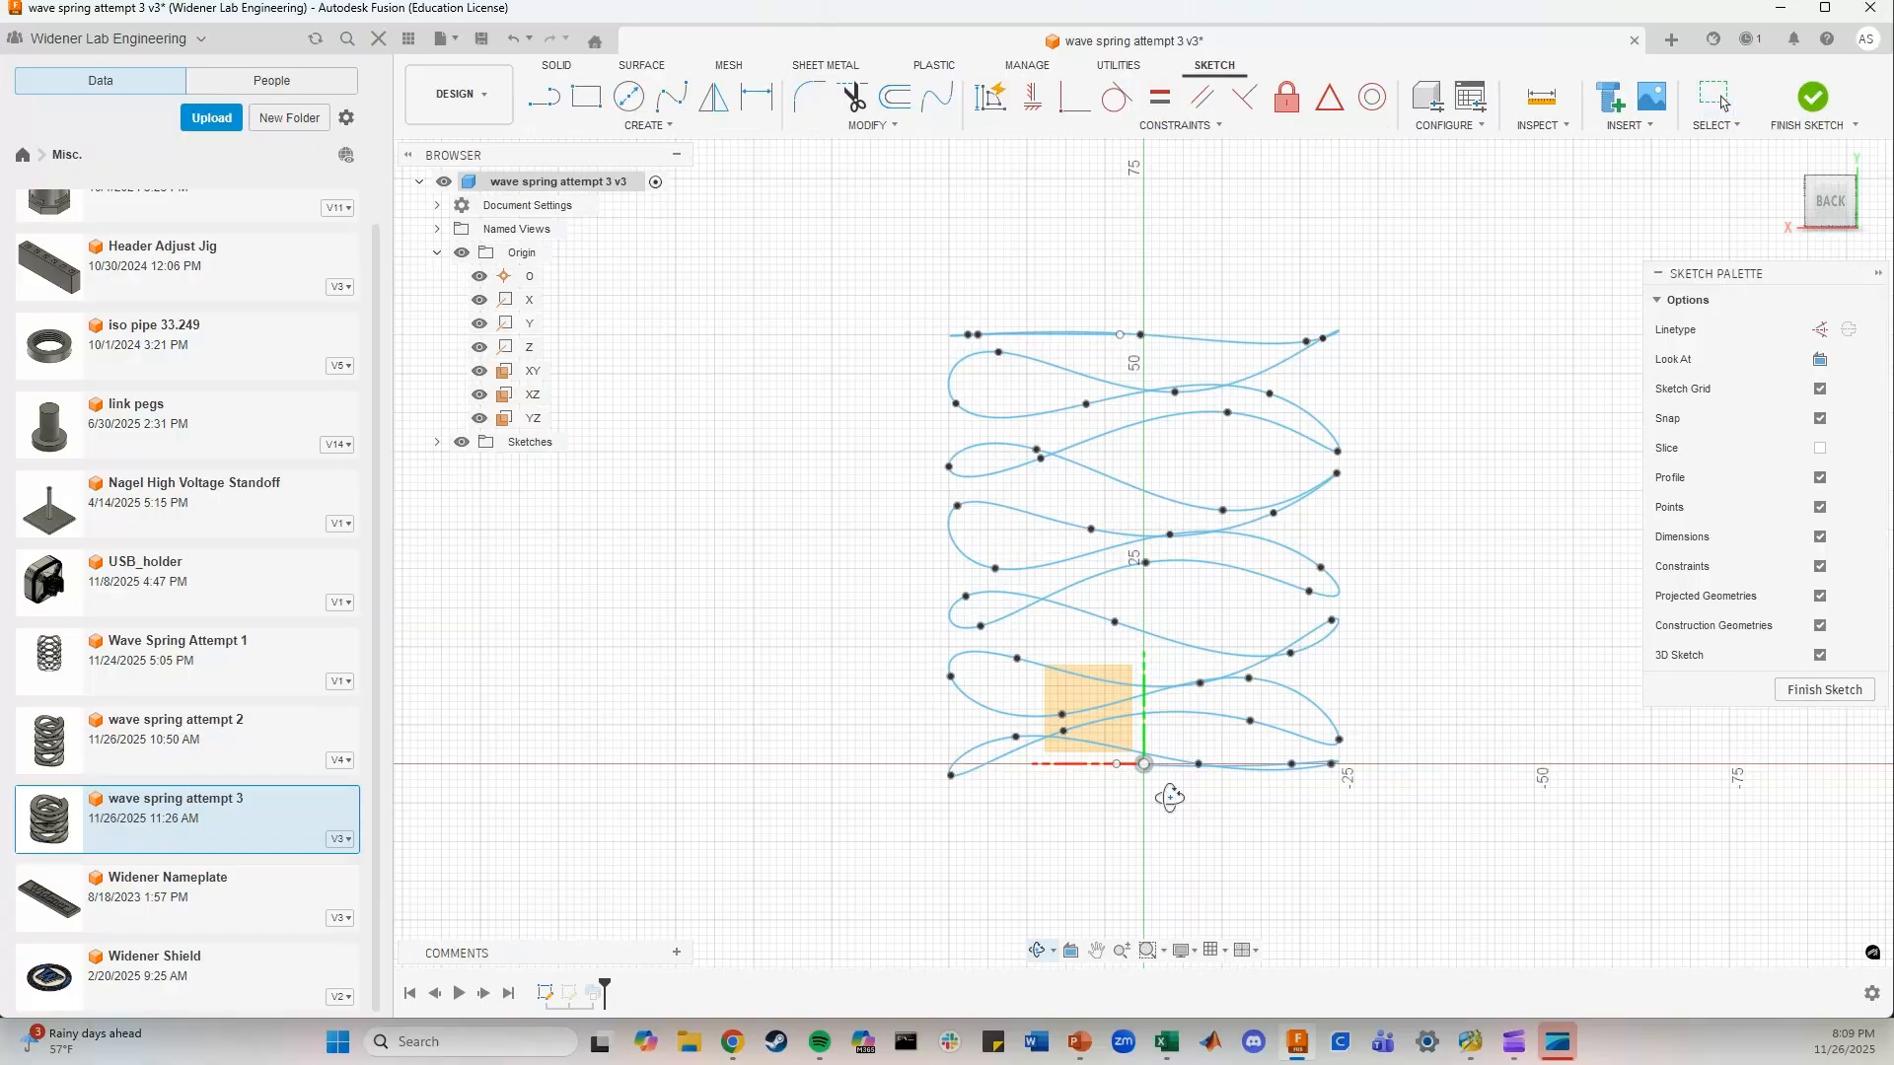
shift+middle_drag(1164, 789, 1105, 826)
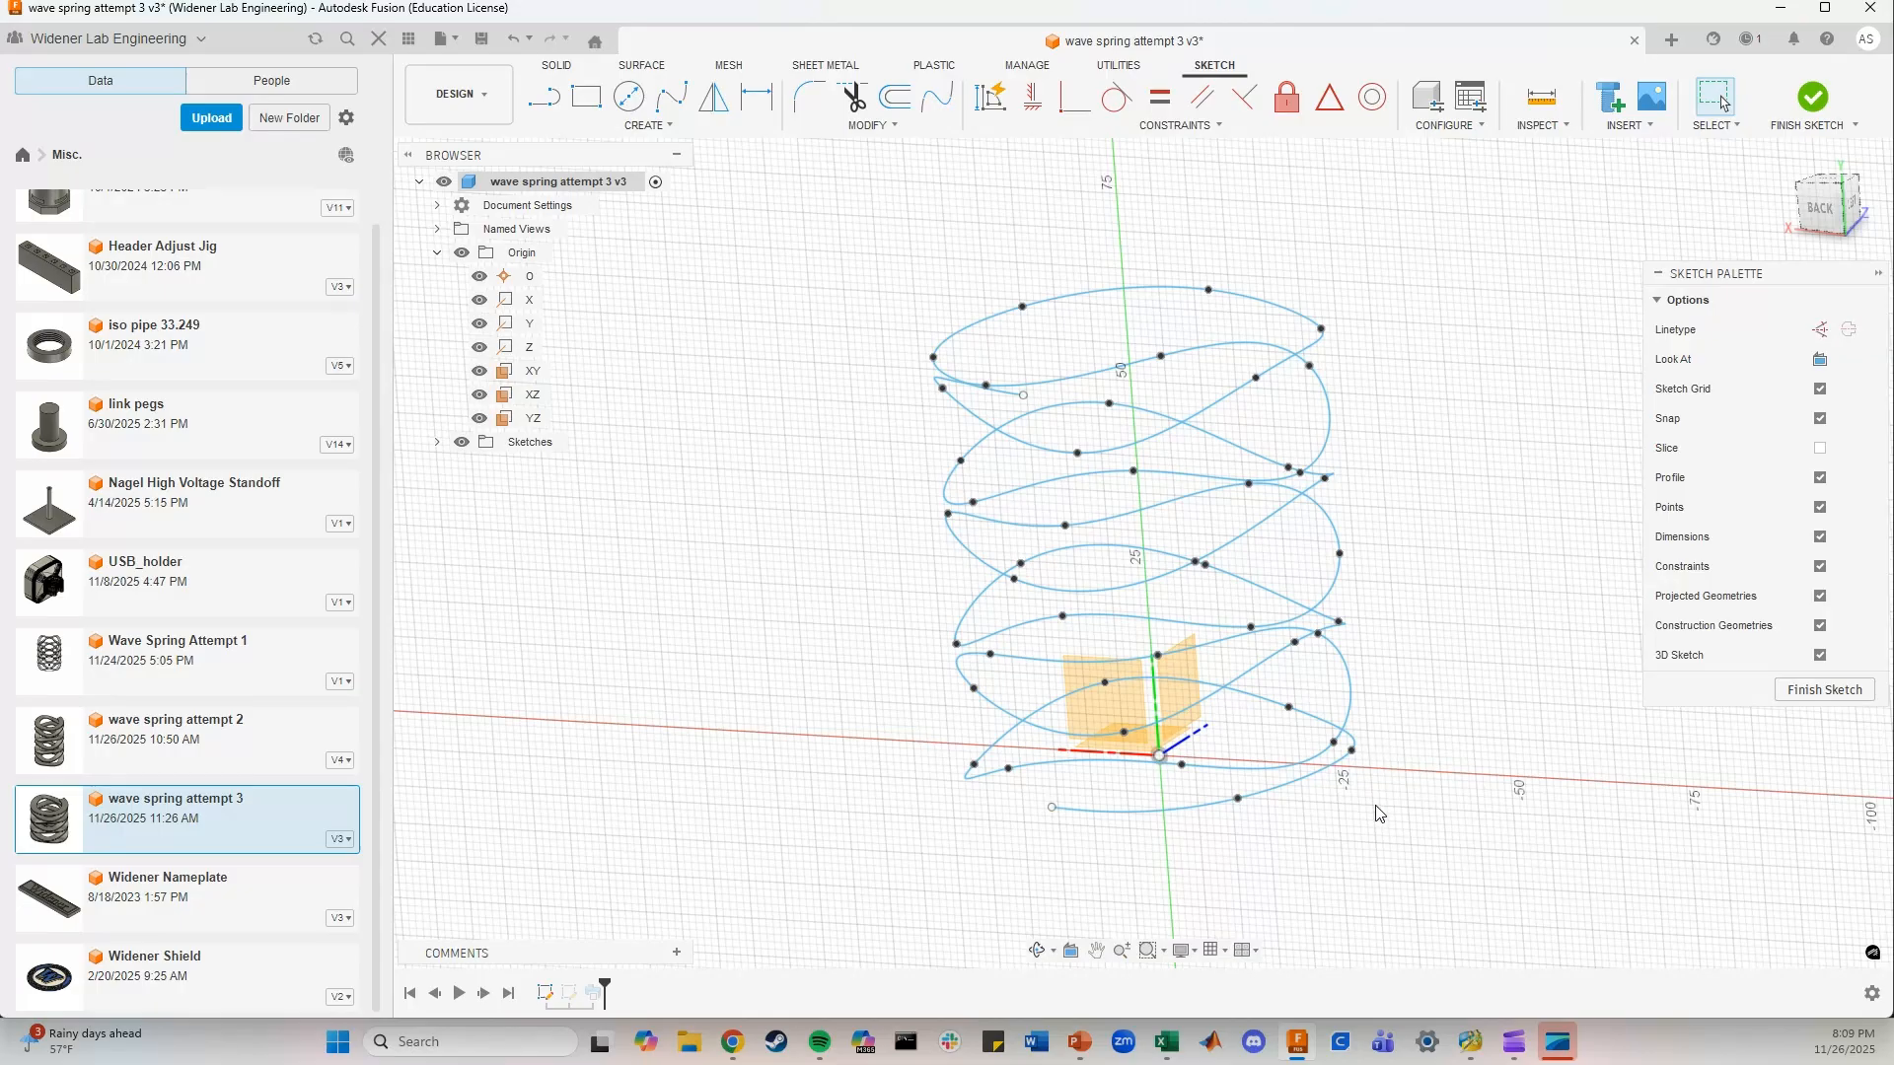
mouse_move(1367, 778)
shift+middle_down()
mouse_move(1345, 760)
mouse_move(1374, 774)
shift+middle_up()
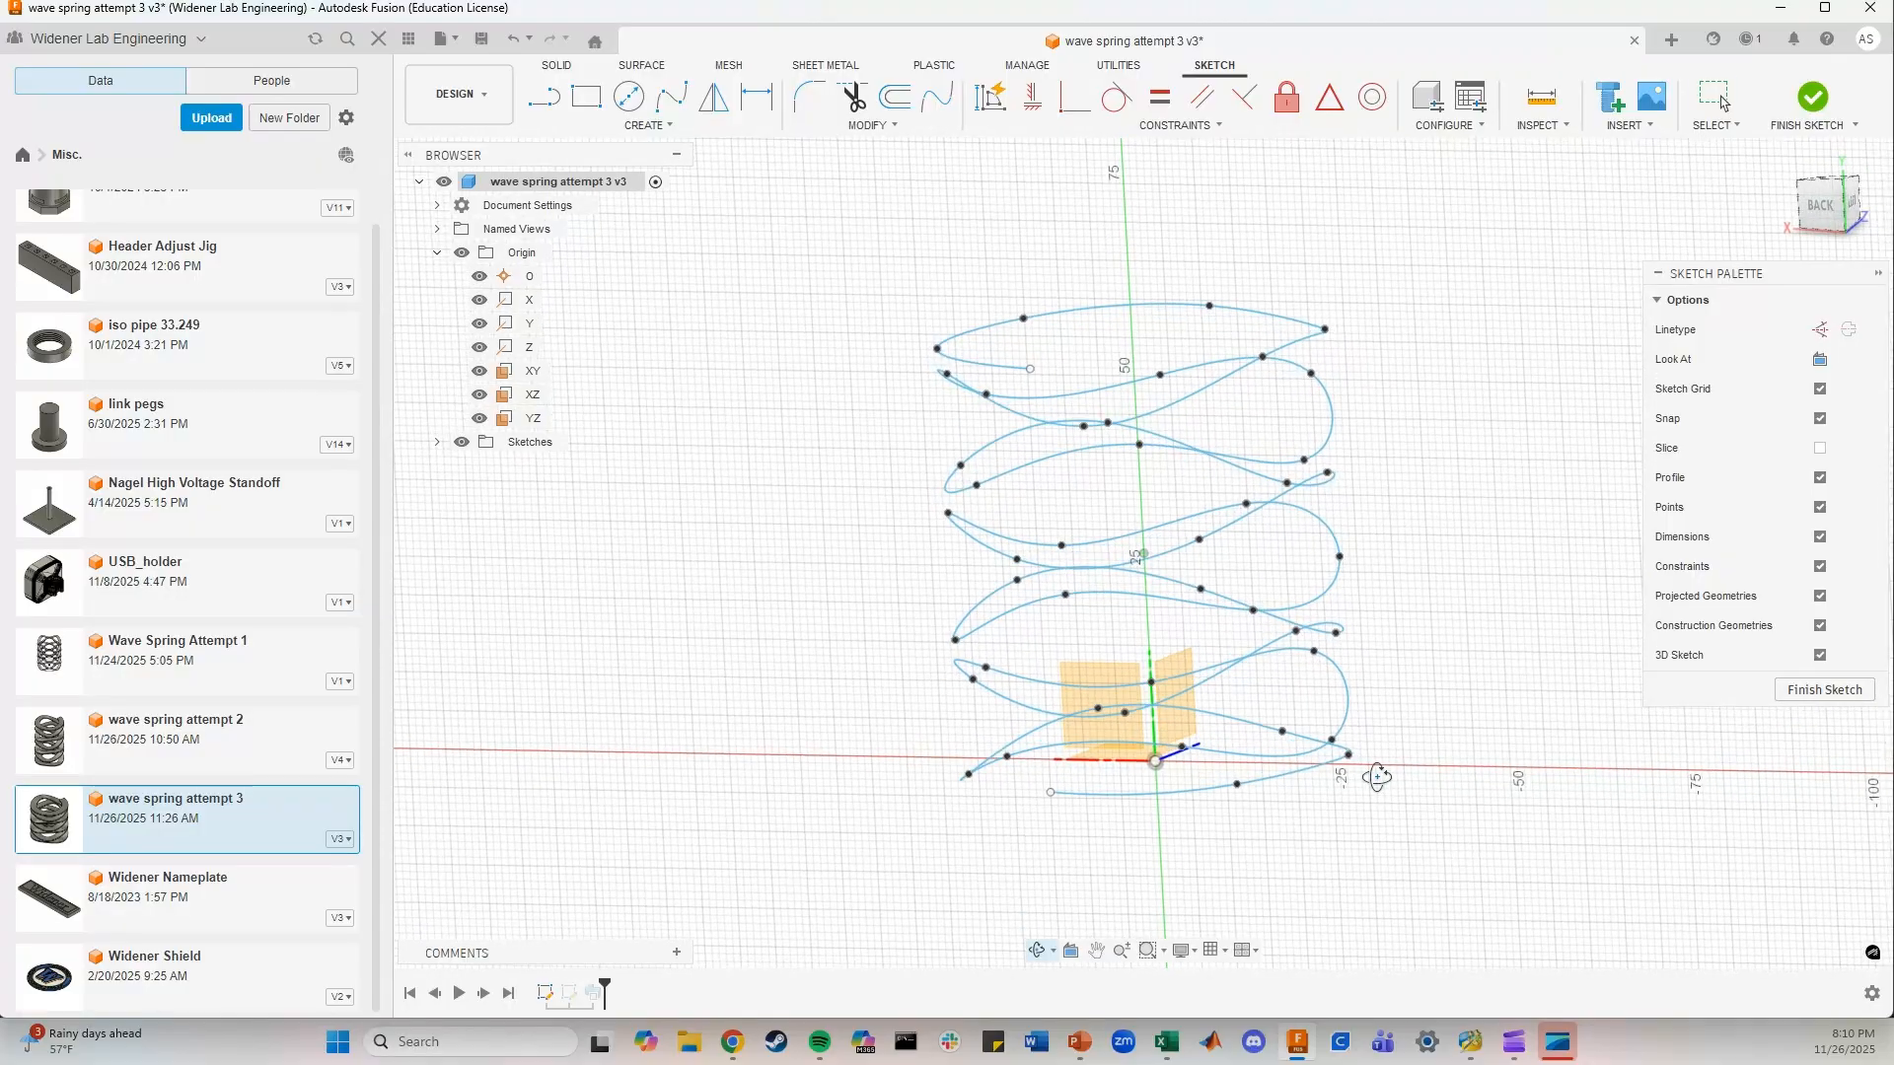
click(1813, 97)
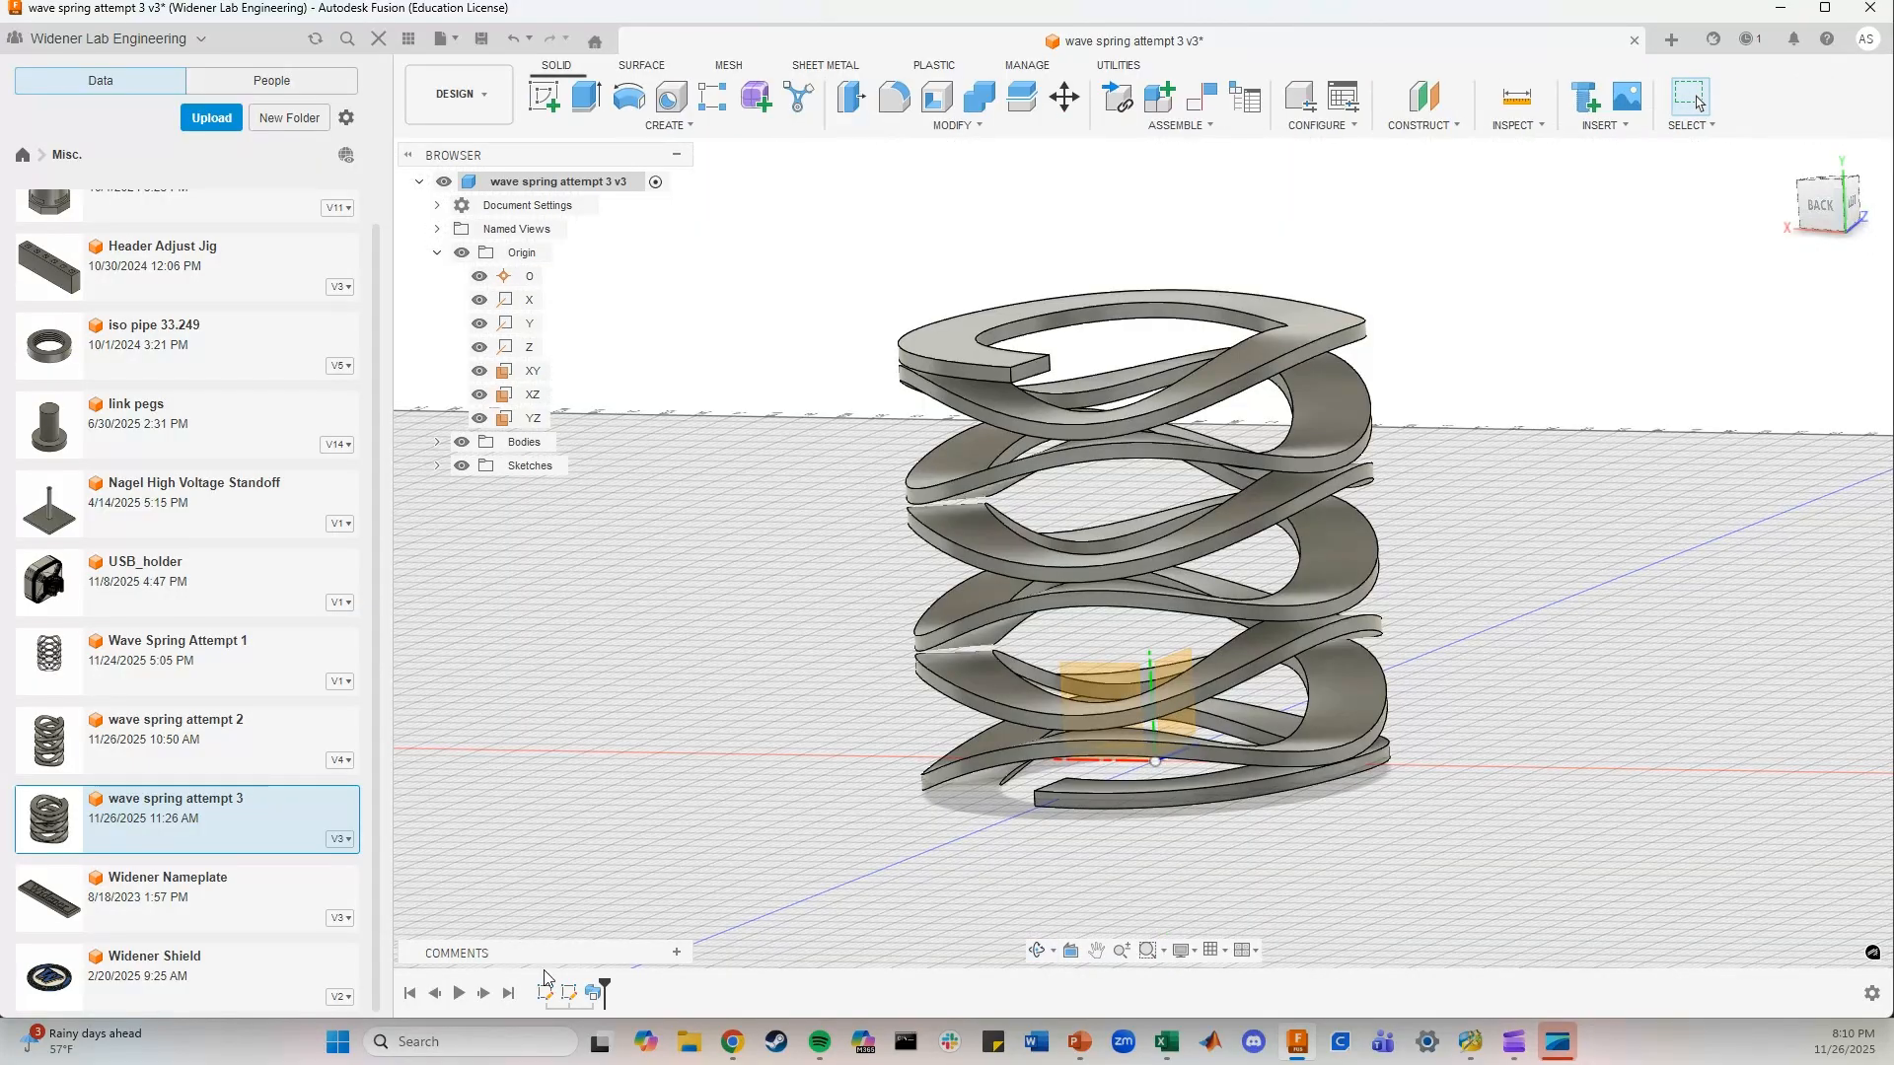
Open the second sketch to examine the rectangular sweep profile and its dimensions, and leave the sketch
double_click(569, 993)
scroll(953, 779, up, 3)
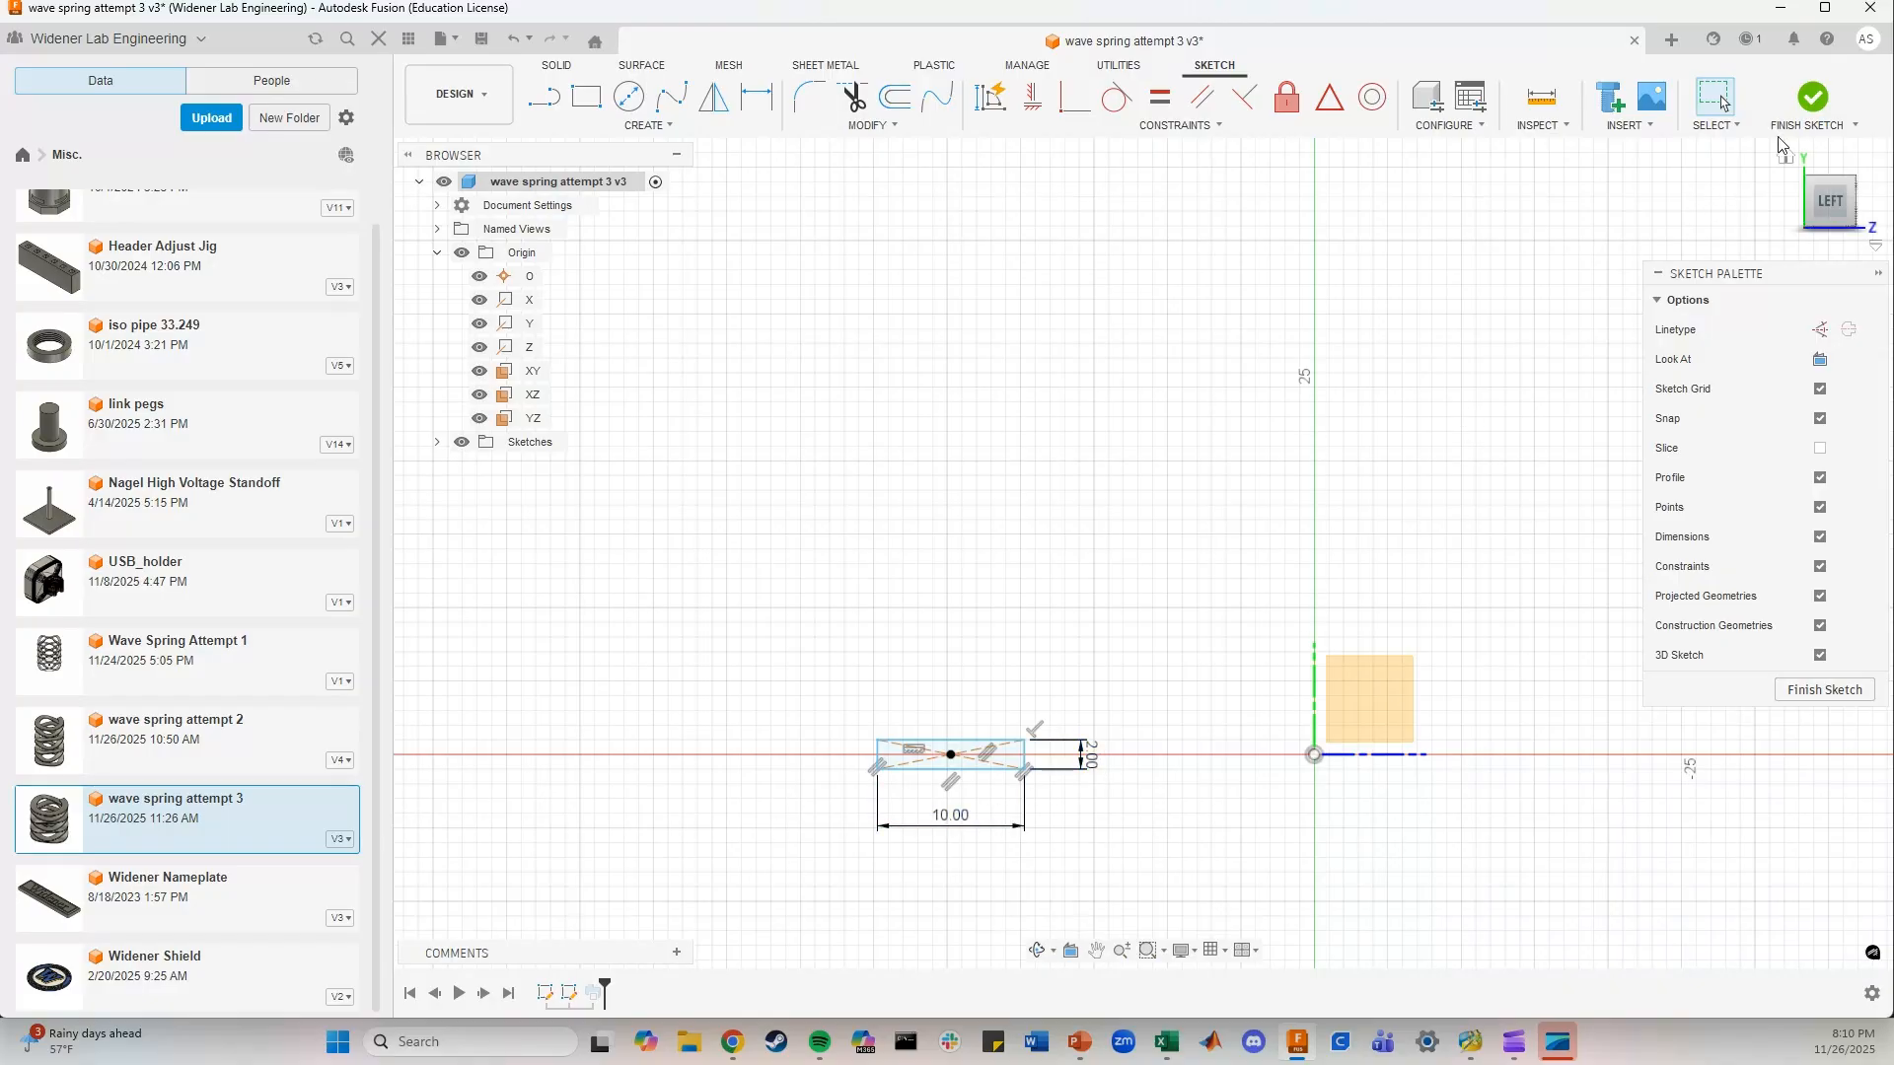
click(1813, 96)
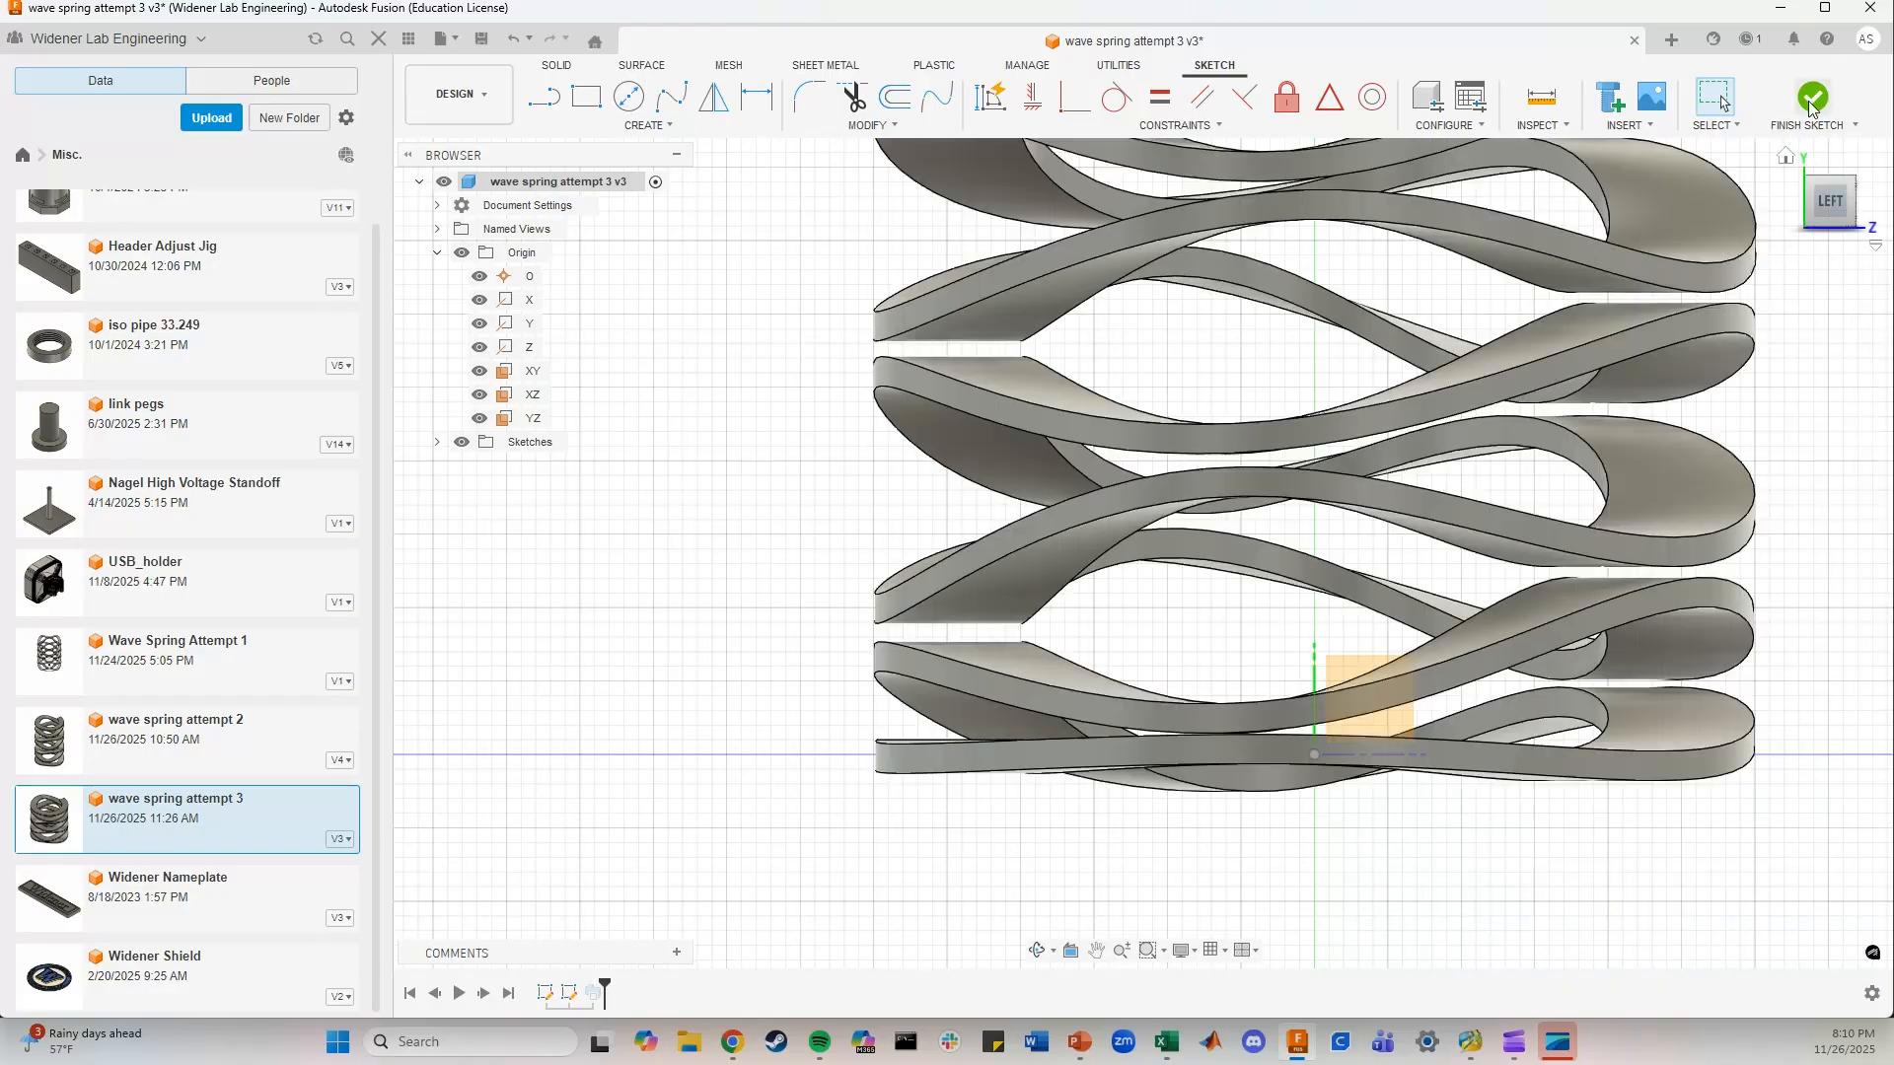
Open the sweep feature to review its profile, path and guide surface selections, and close it with its settings kept
double_click(594, 993)
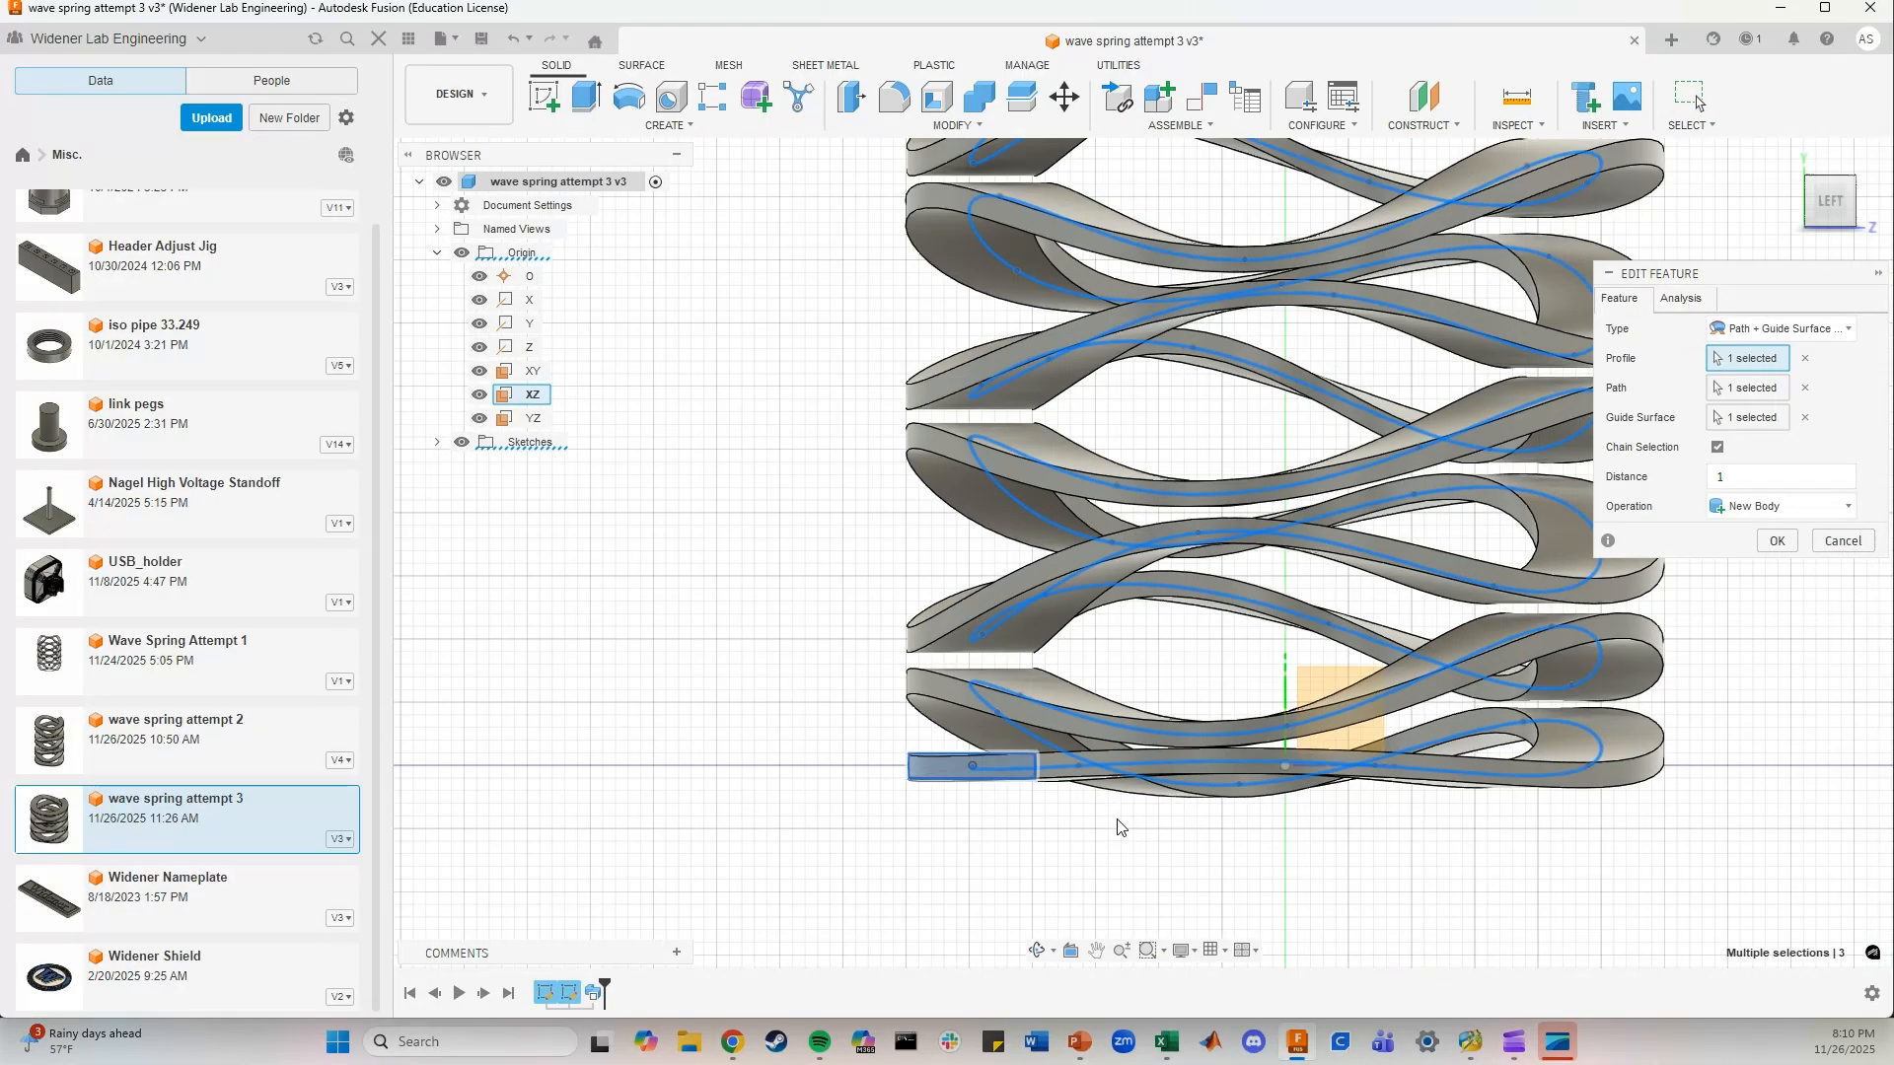
scroll(1117, 828, down, 3)
shift+middle_drag(1189, 852, 1221, 866)
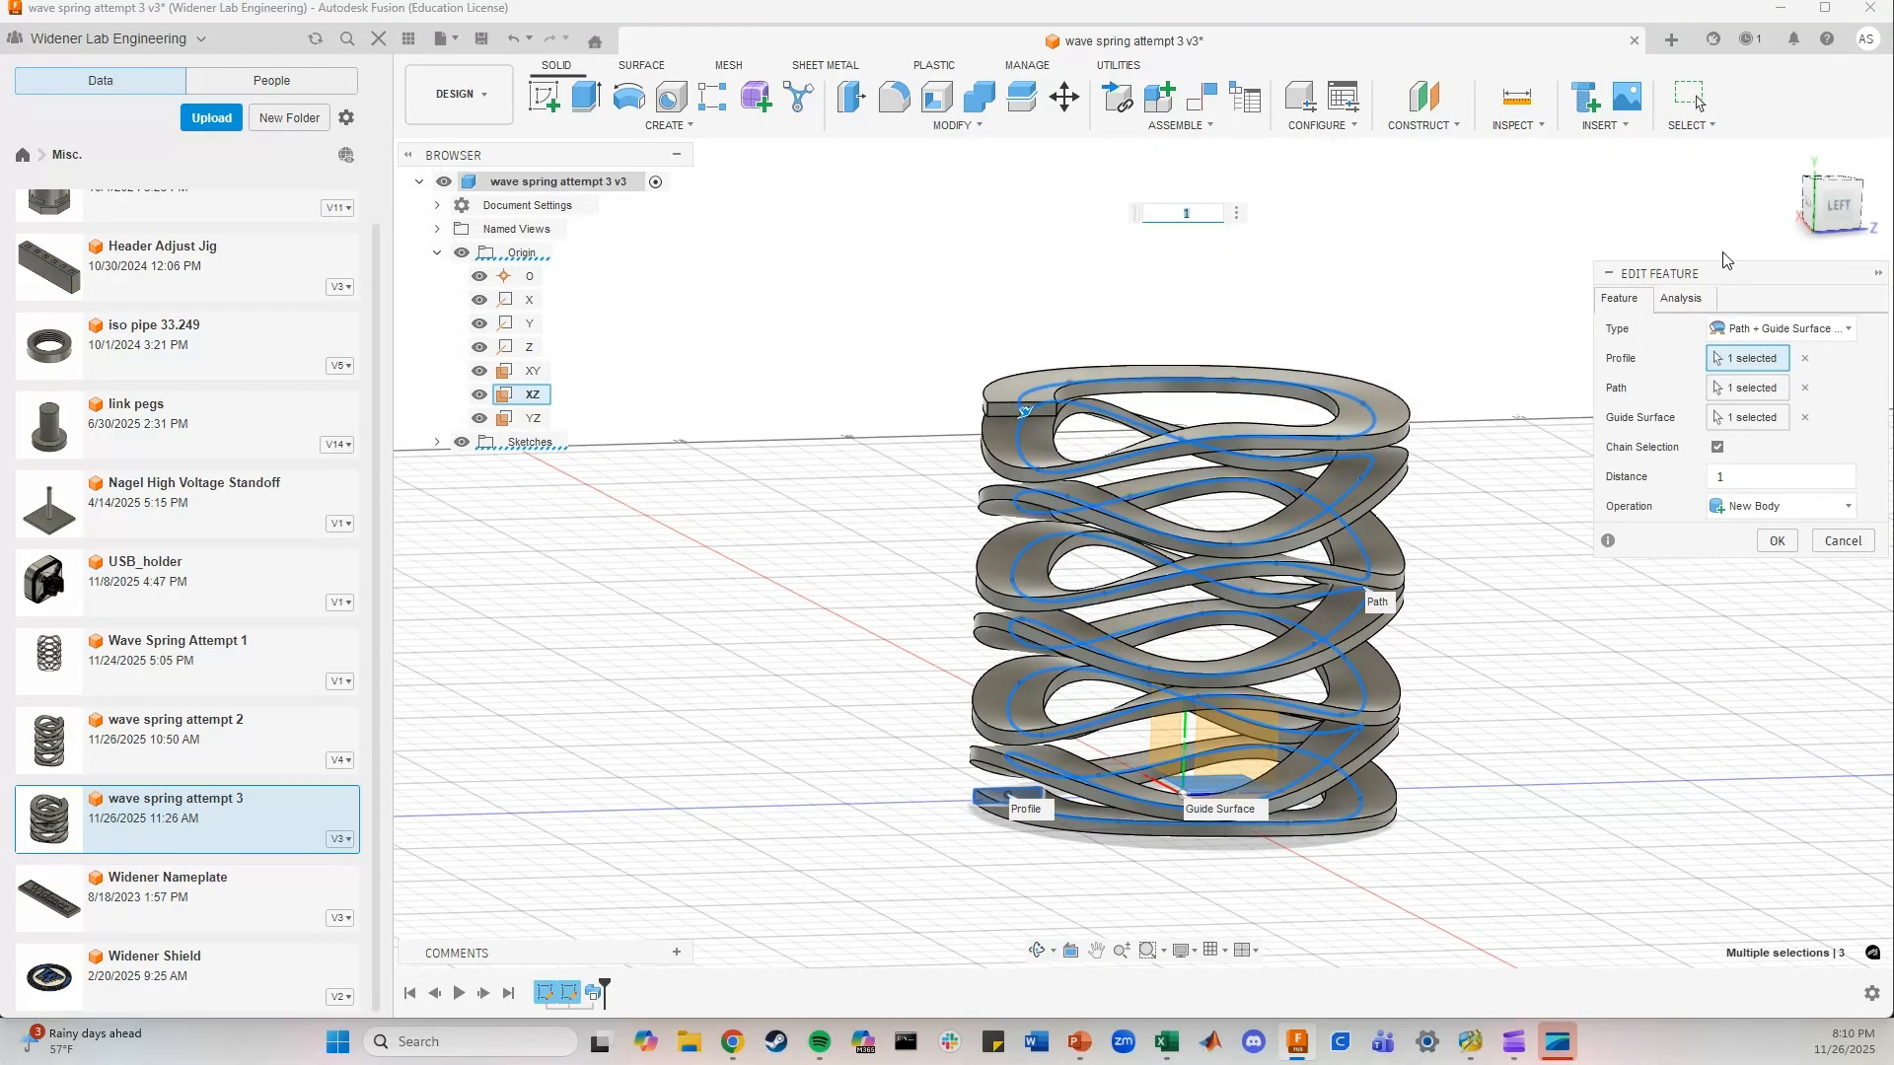
click(1776, 541)
scroll(762, 772, down, 1)
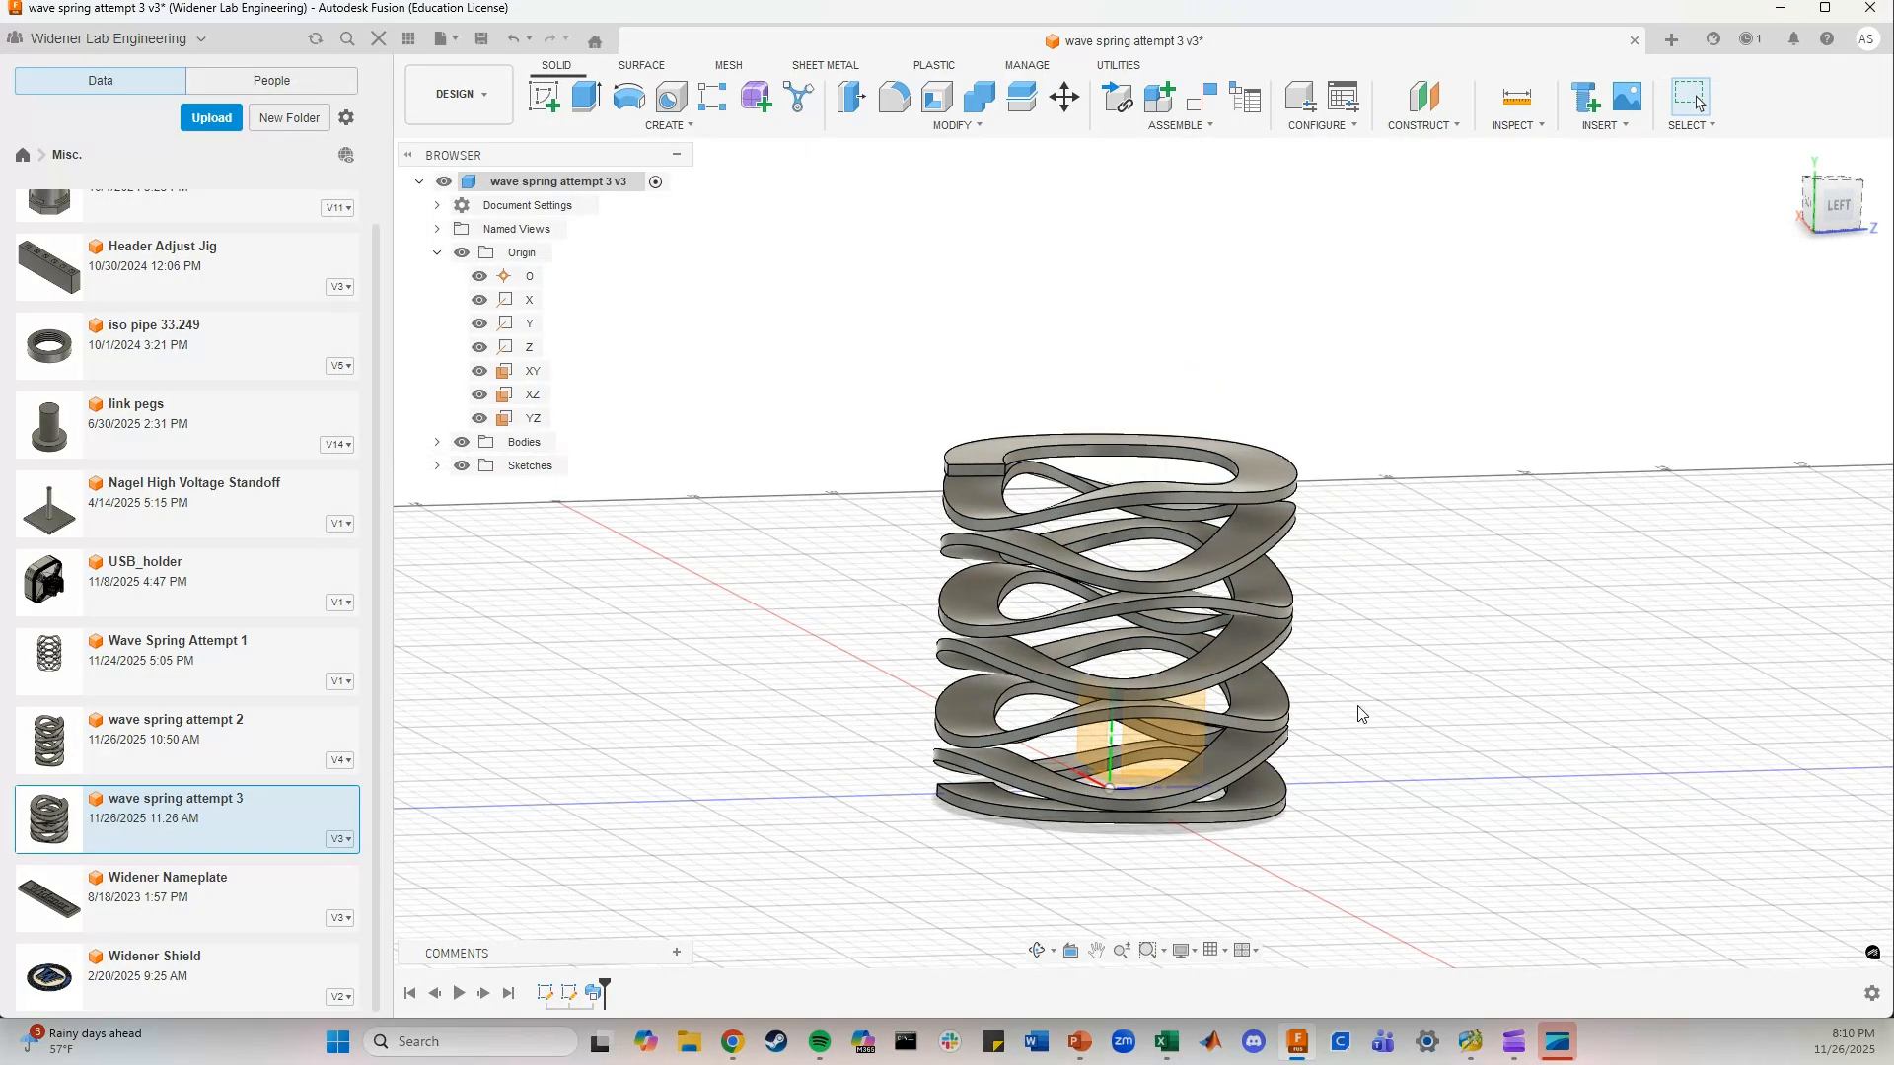
shift+middle_drag(1361, 715, 1395, 739)
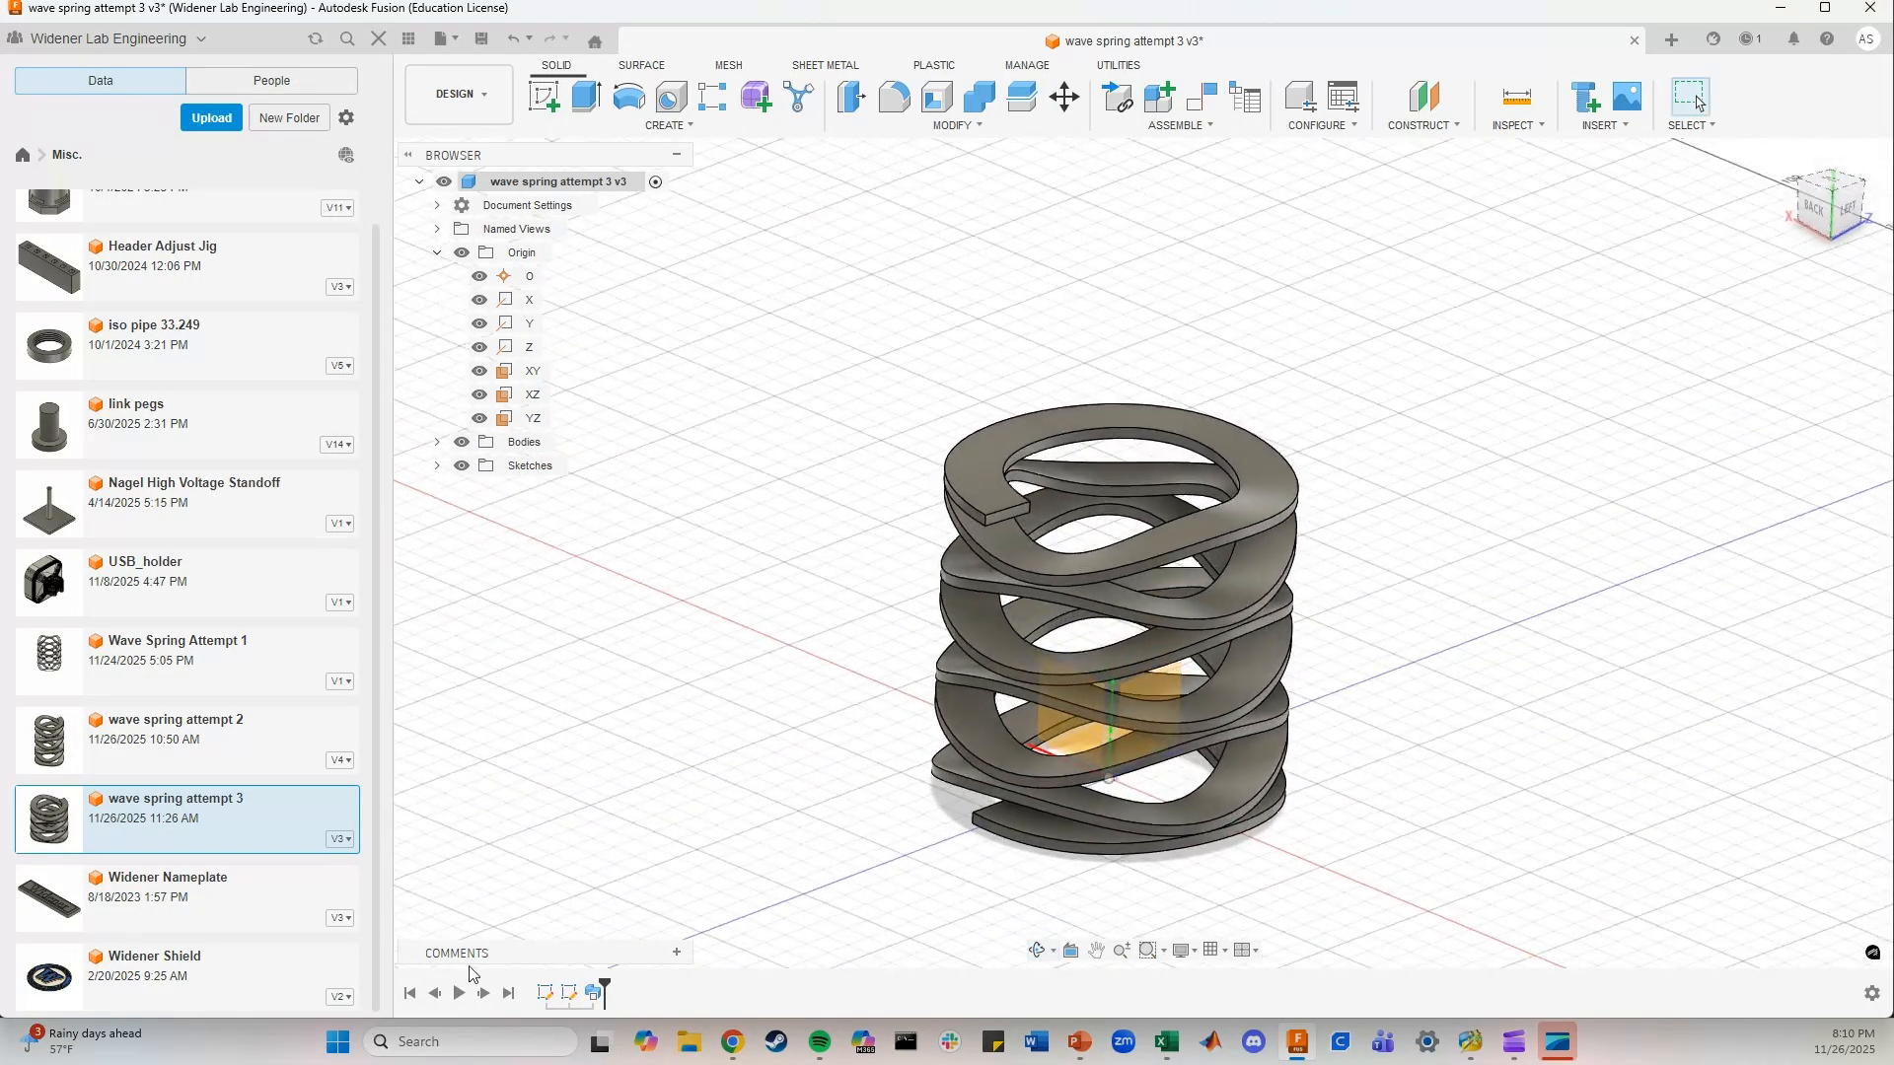
Reopen the spline path sketch for a closer look at its fit points and exit it
double_click(545, 992)
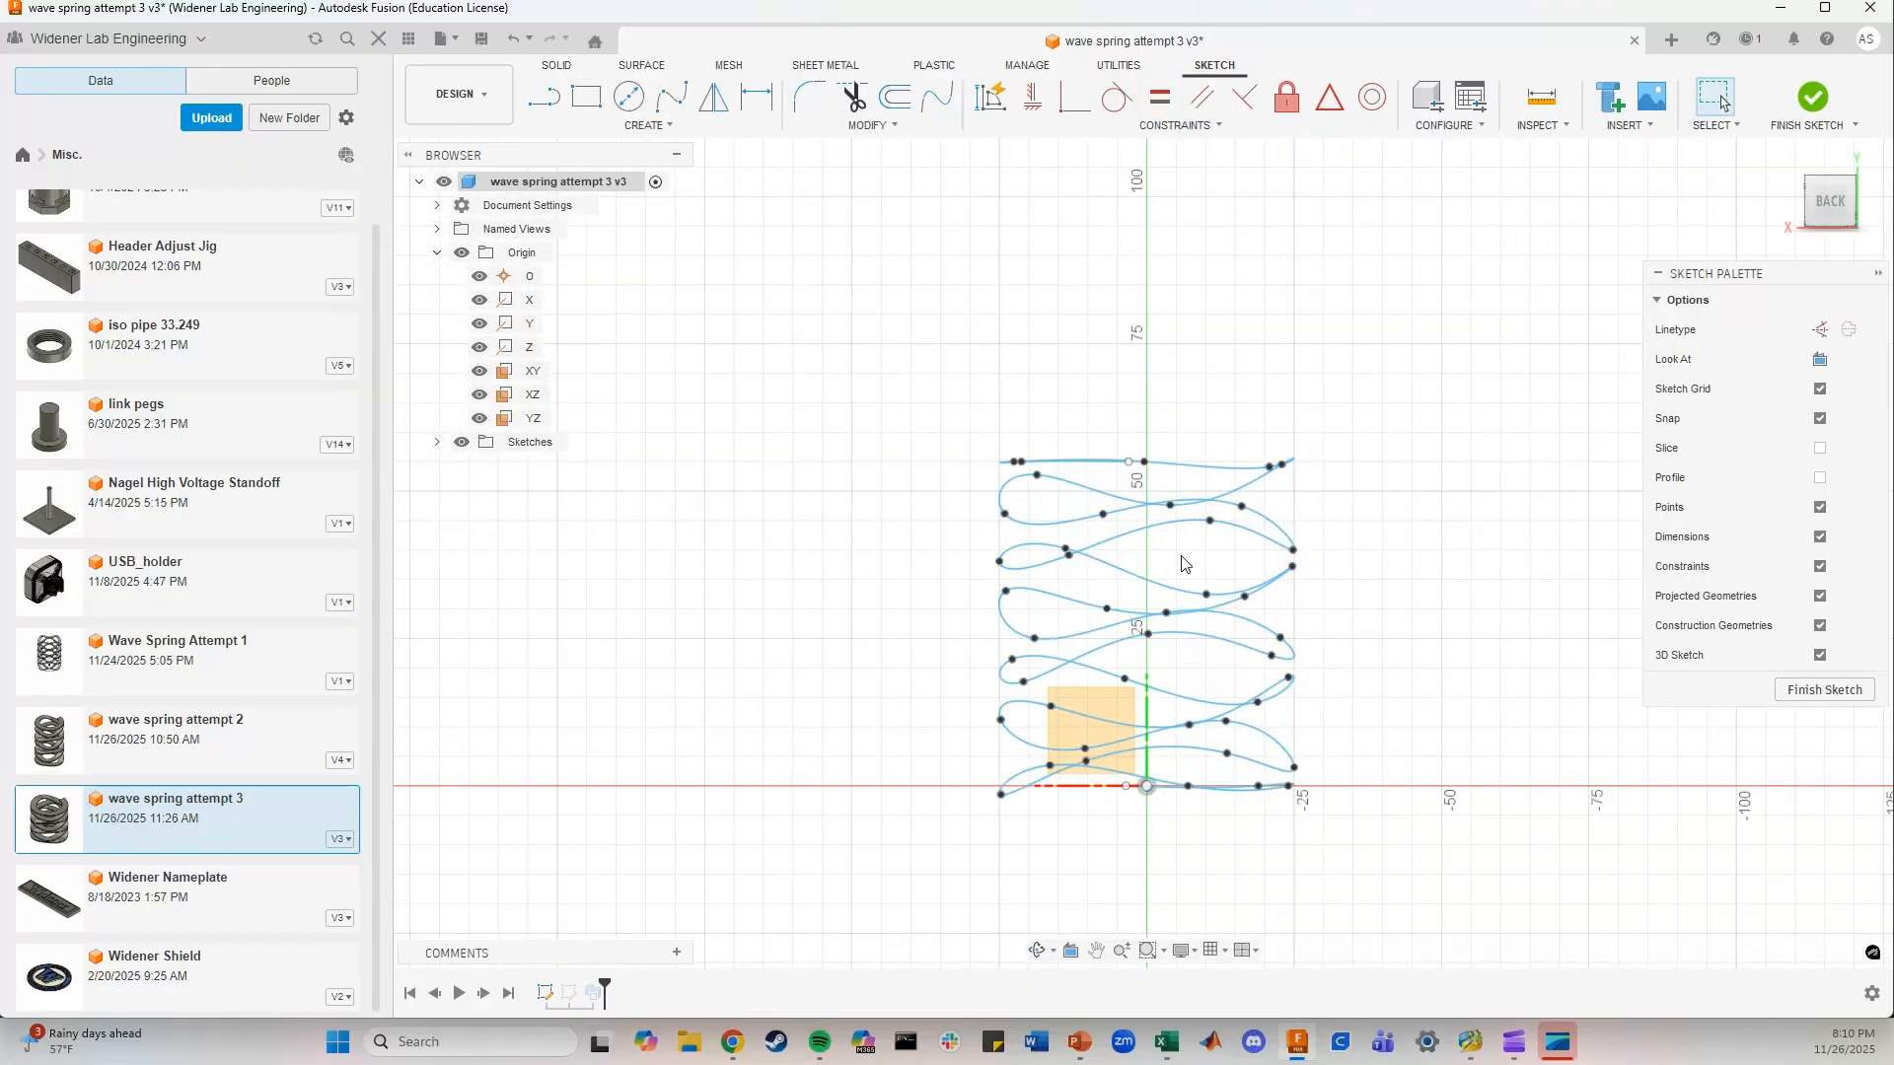
scroll(1183, 564, up, 2)
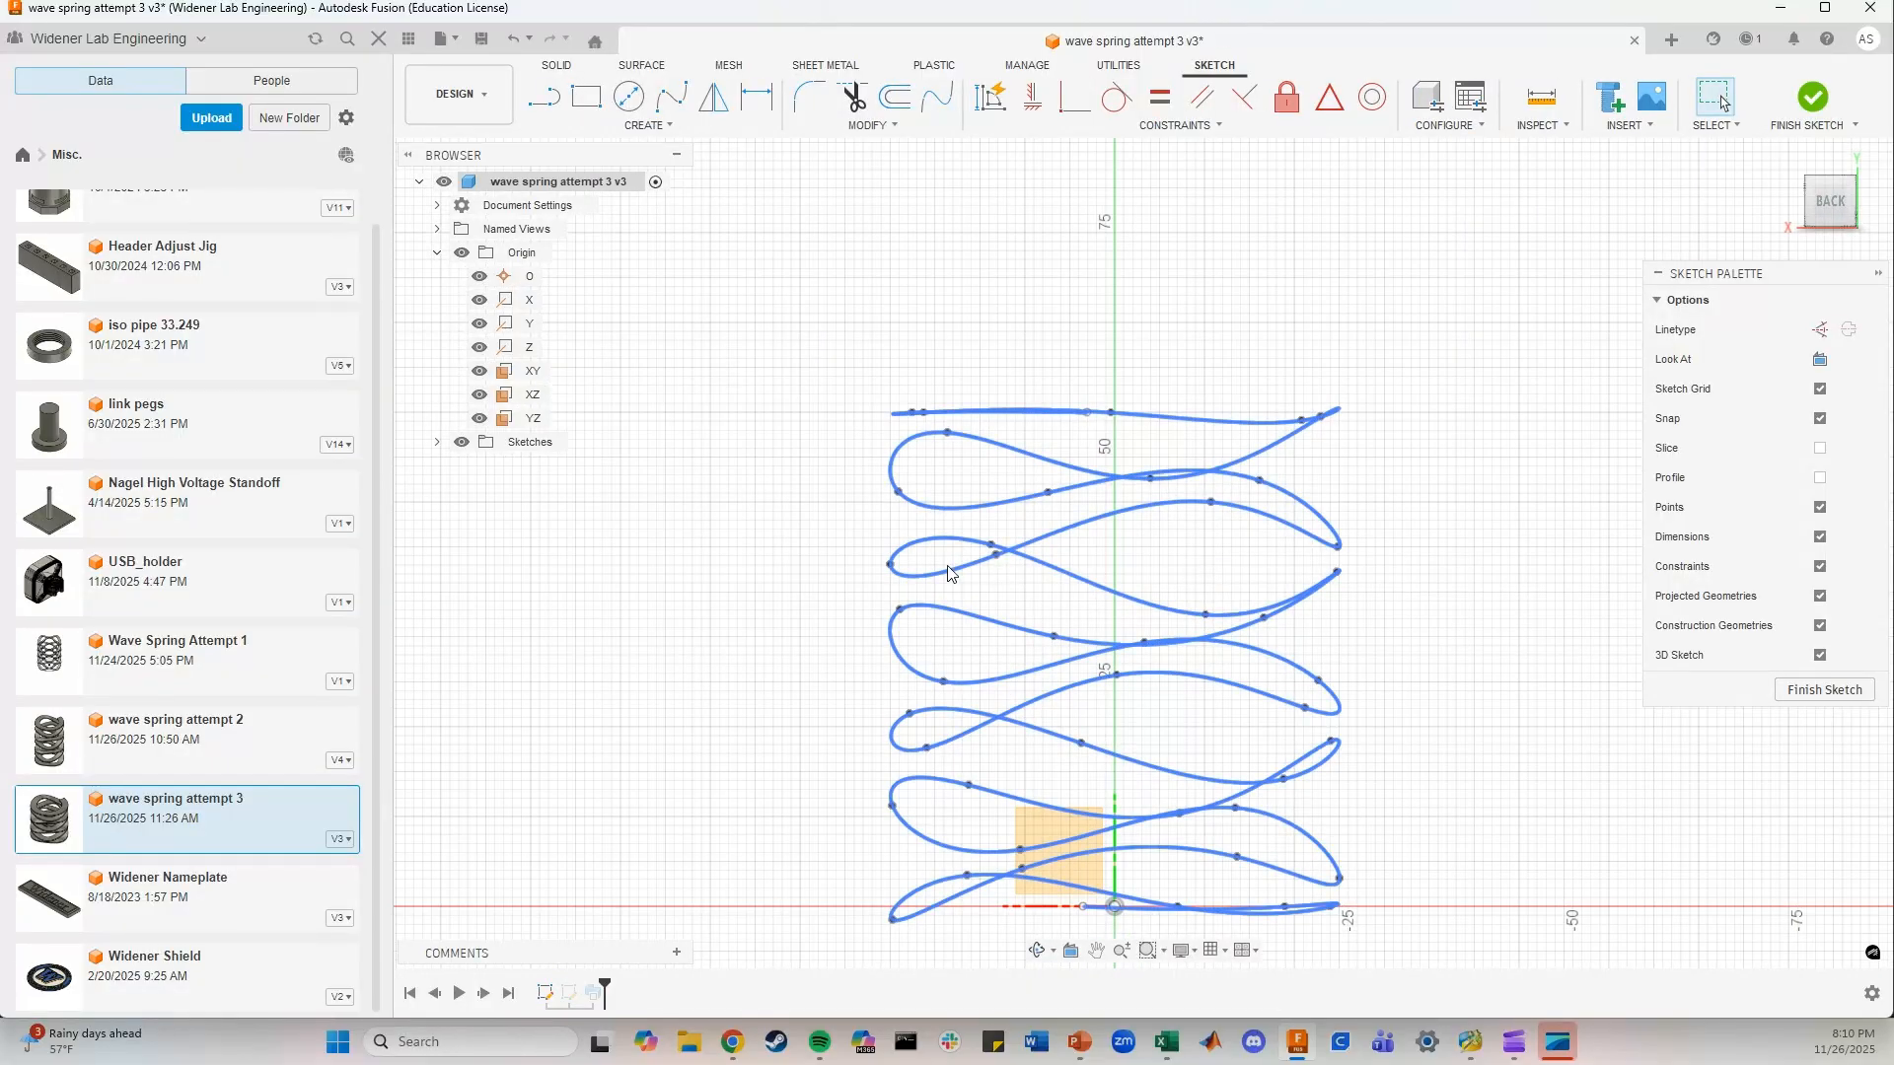
click(1842, 97)
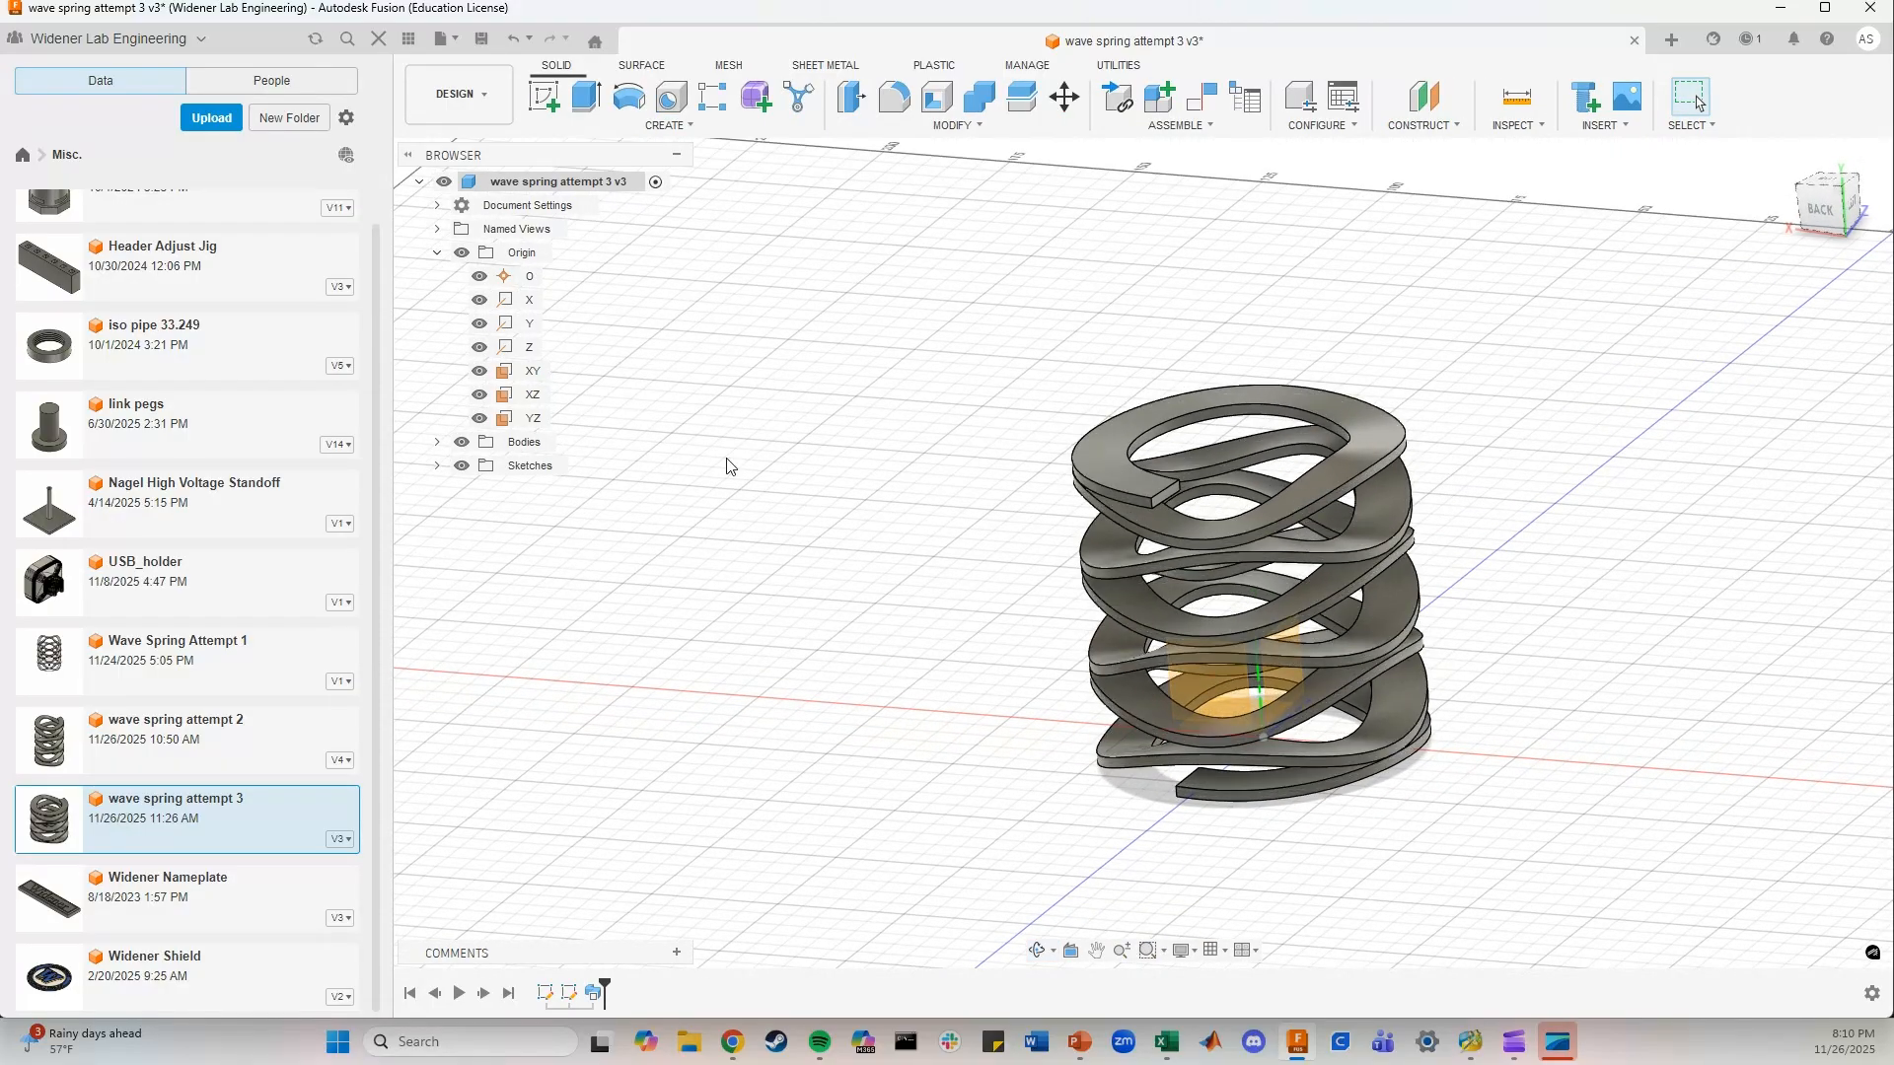
Find the ImportSplineCSV script among the scripts and add-ins, run it to view its CSV file selection, and cancel the import
click(1137, 65)
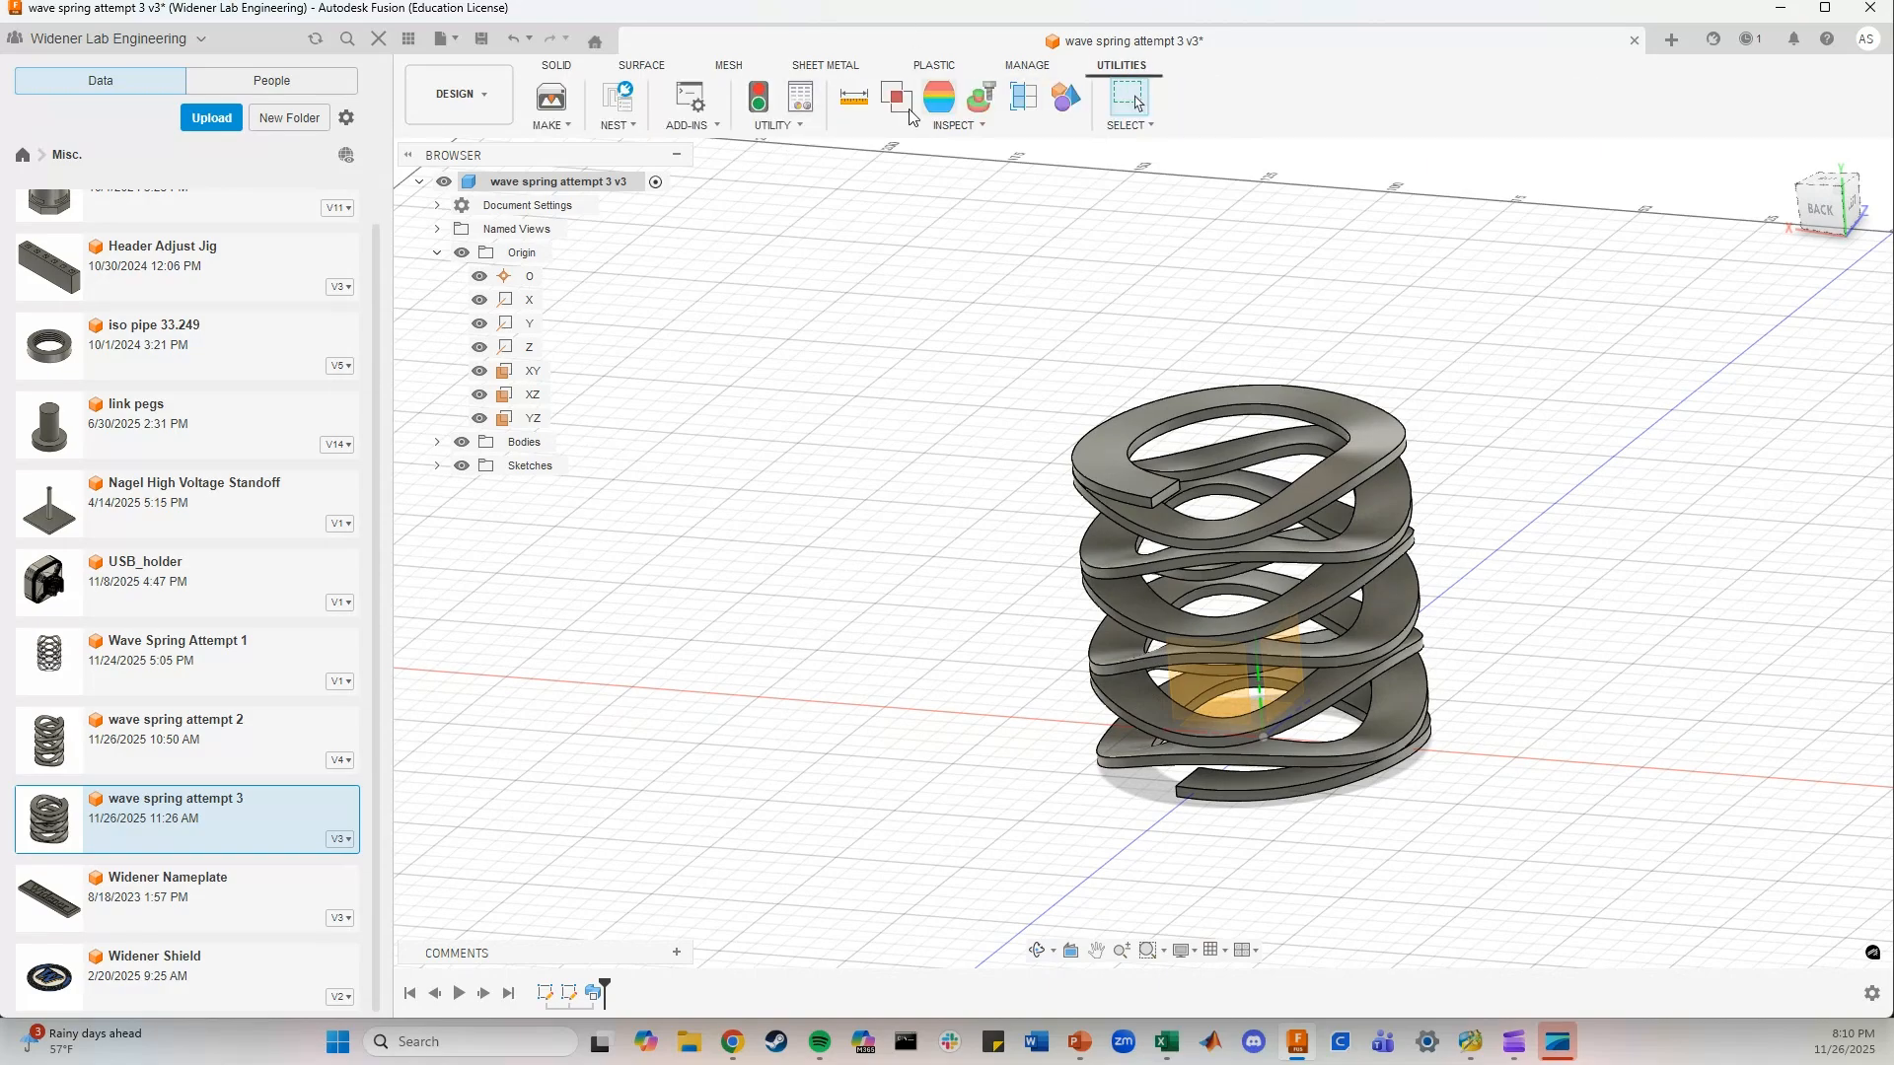
click(691, 124)
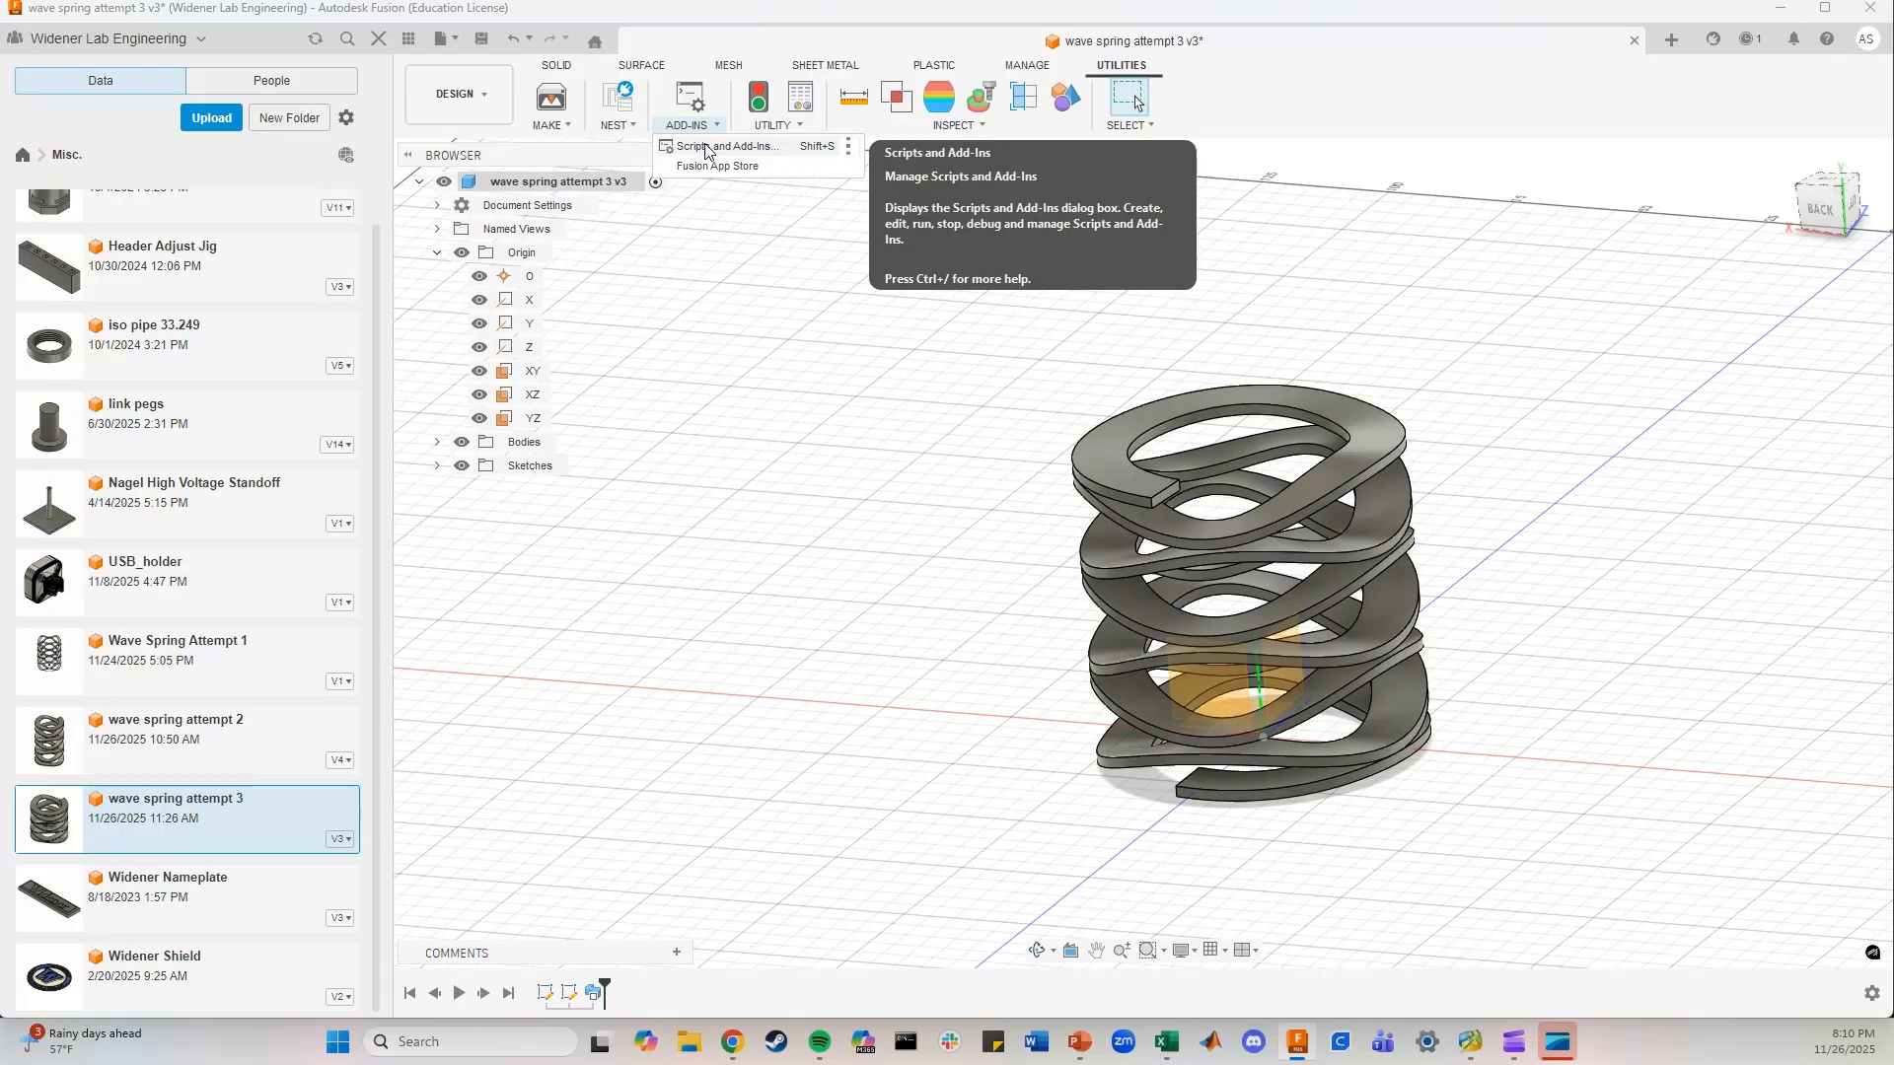
click(707, 148)
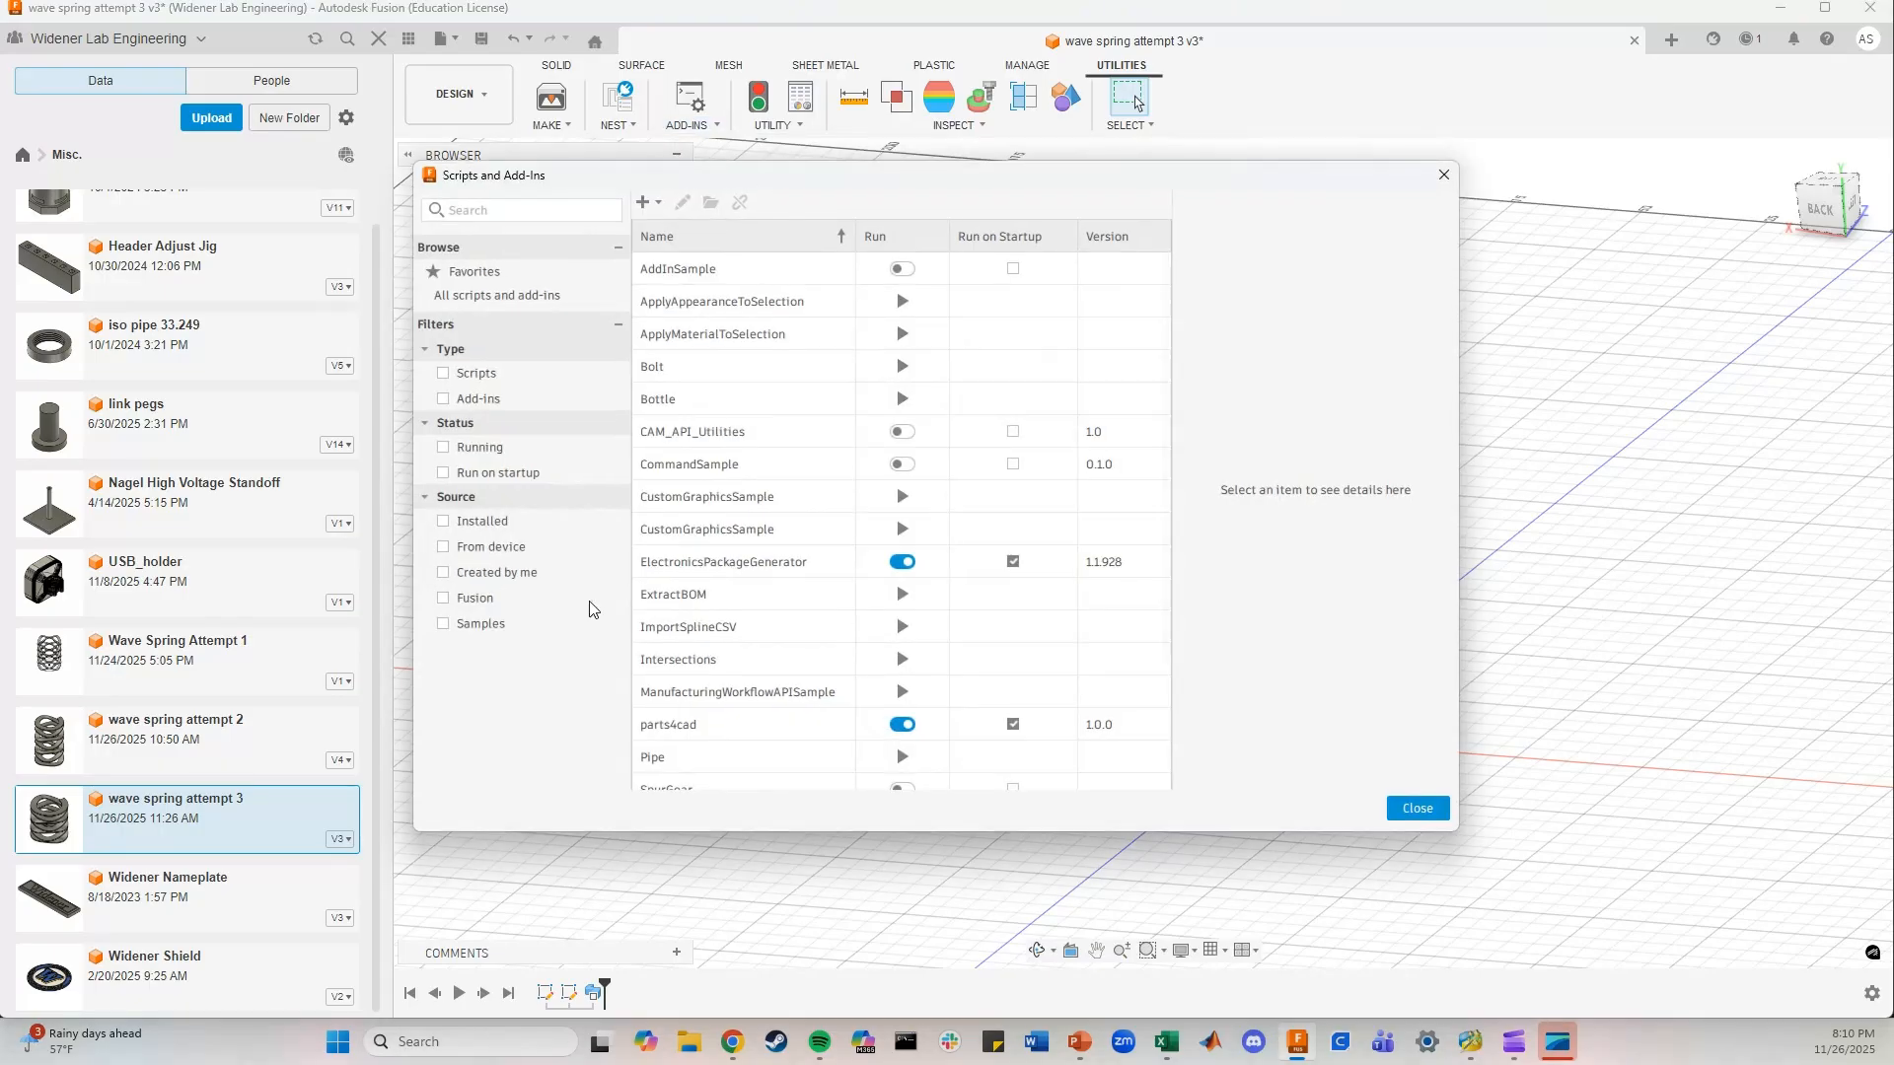
scroll(740, 651, down, 2)
click(728, 557)
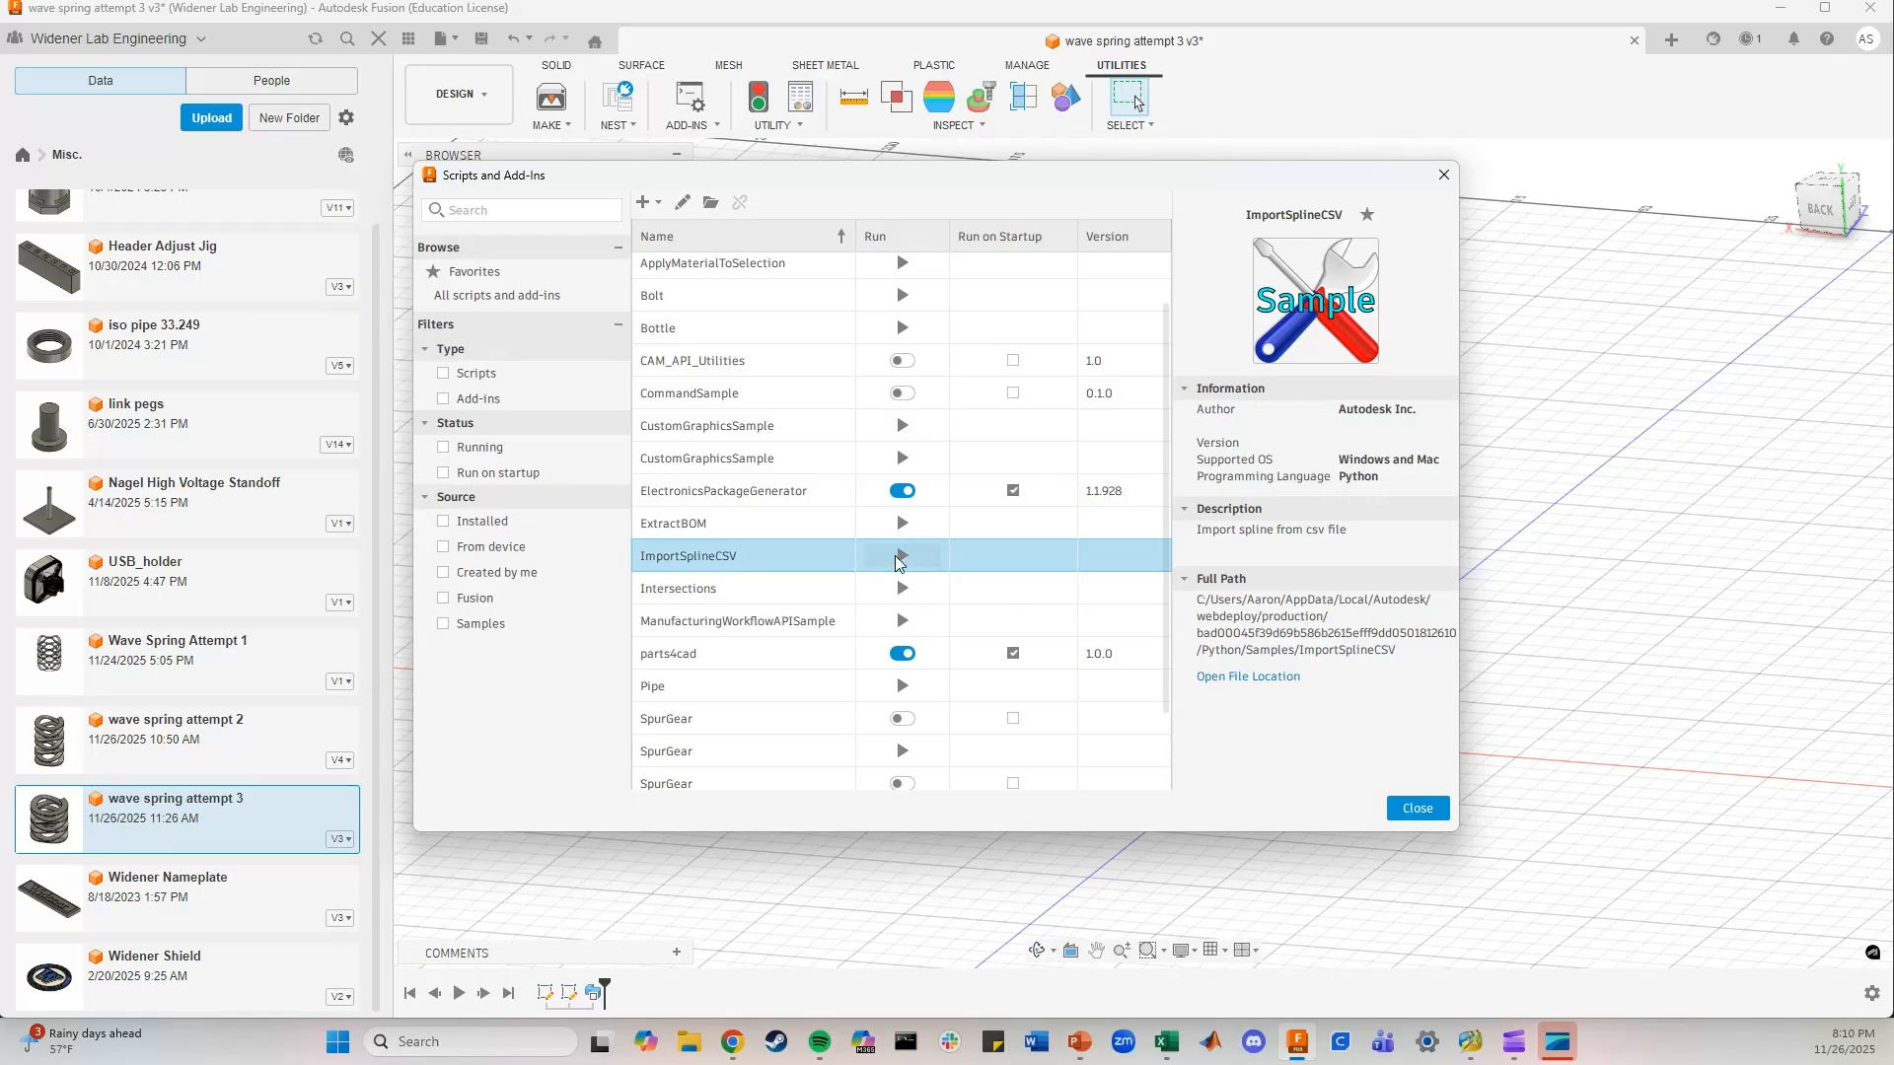
click(901, 557)
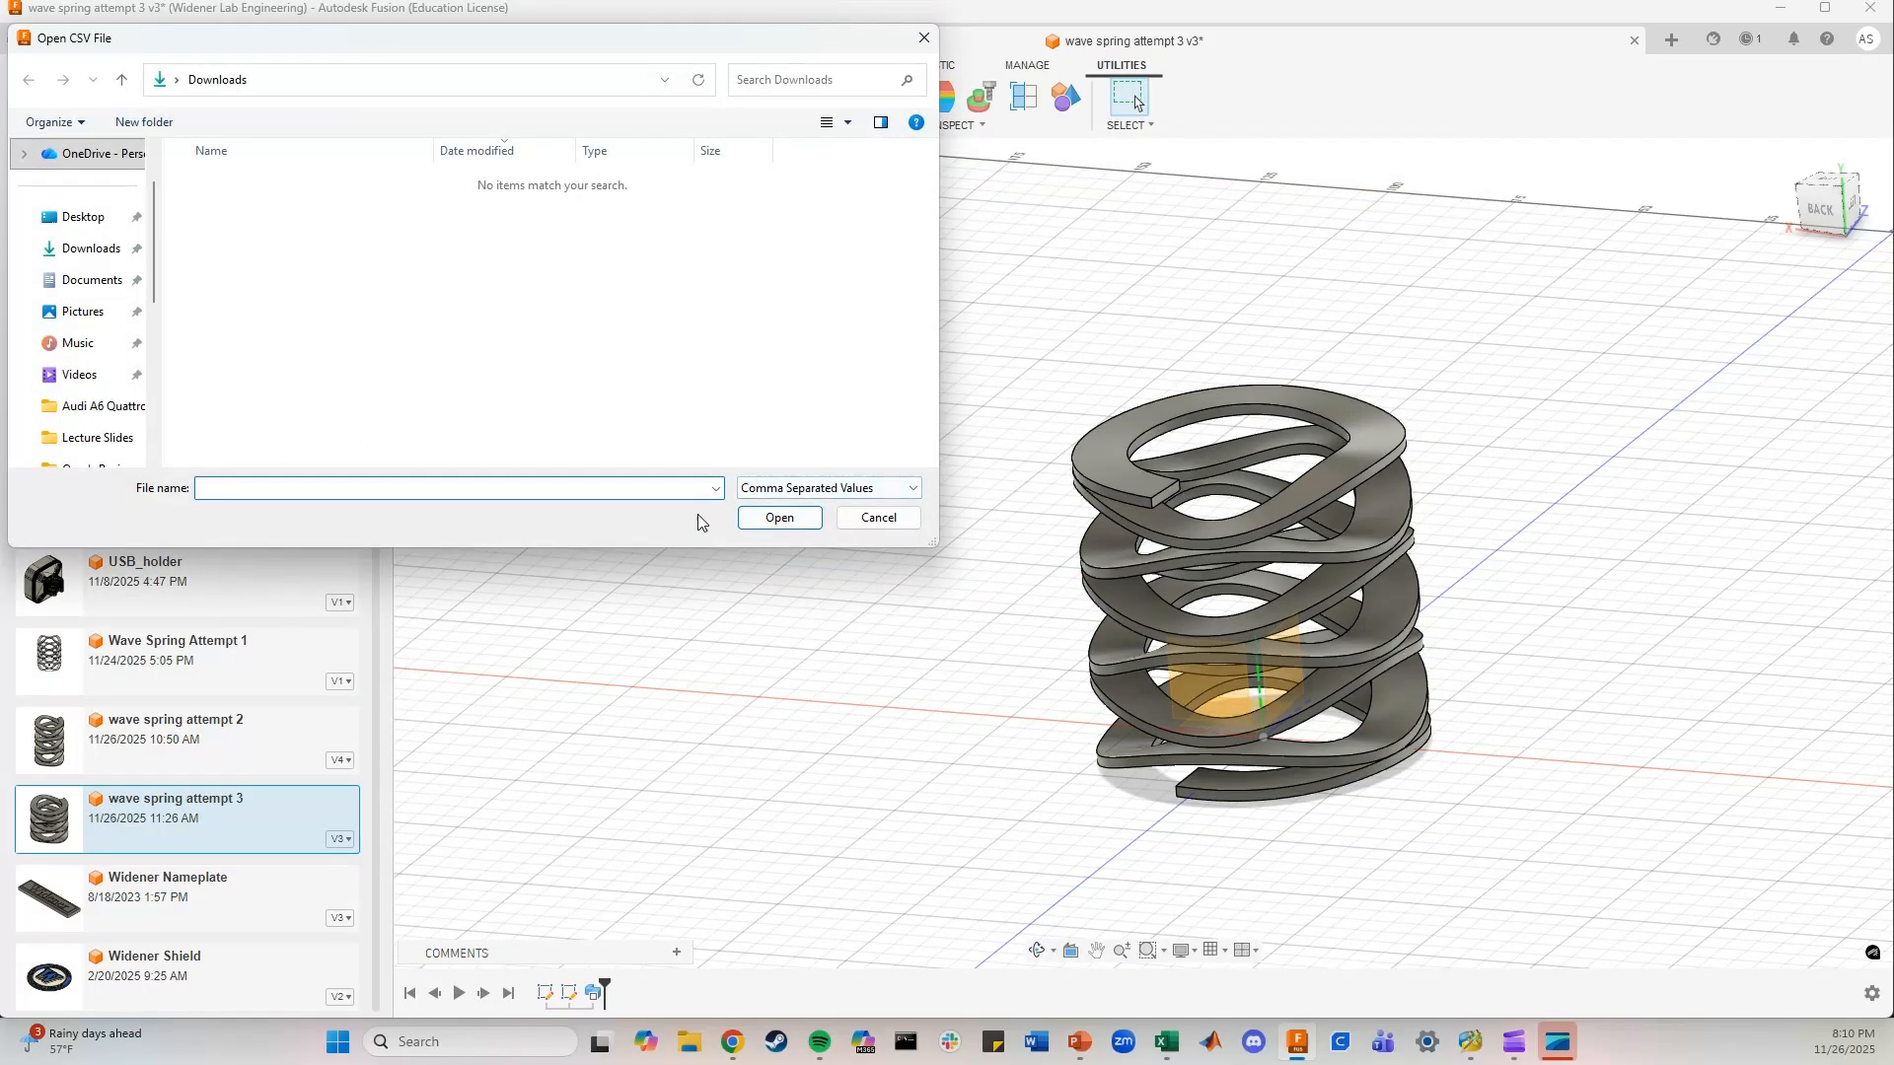
click(884, 522)
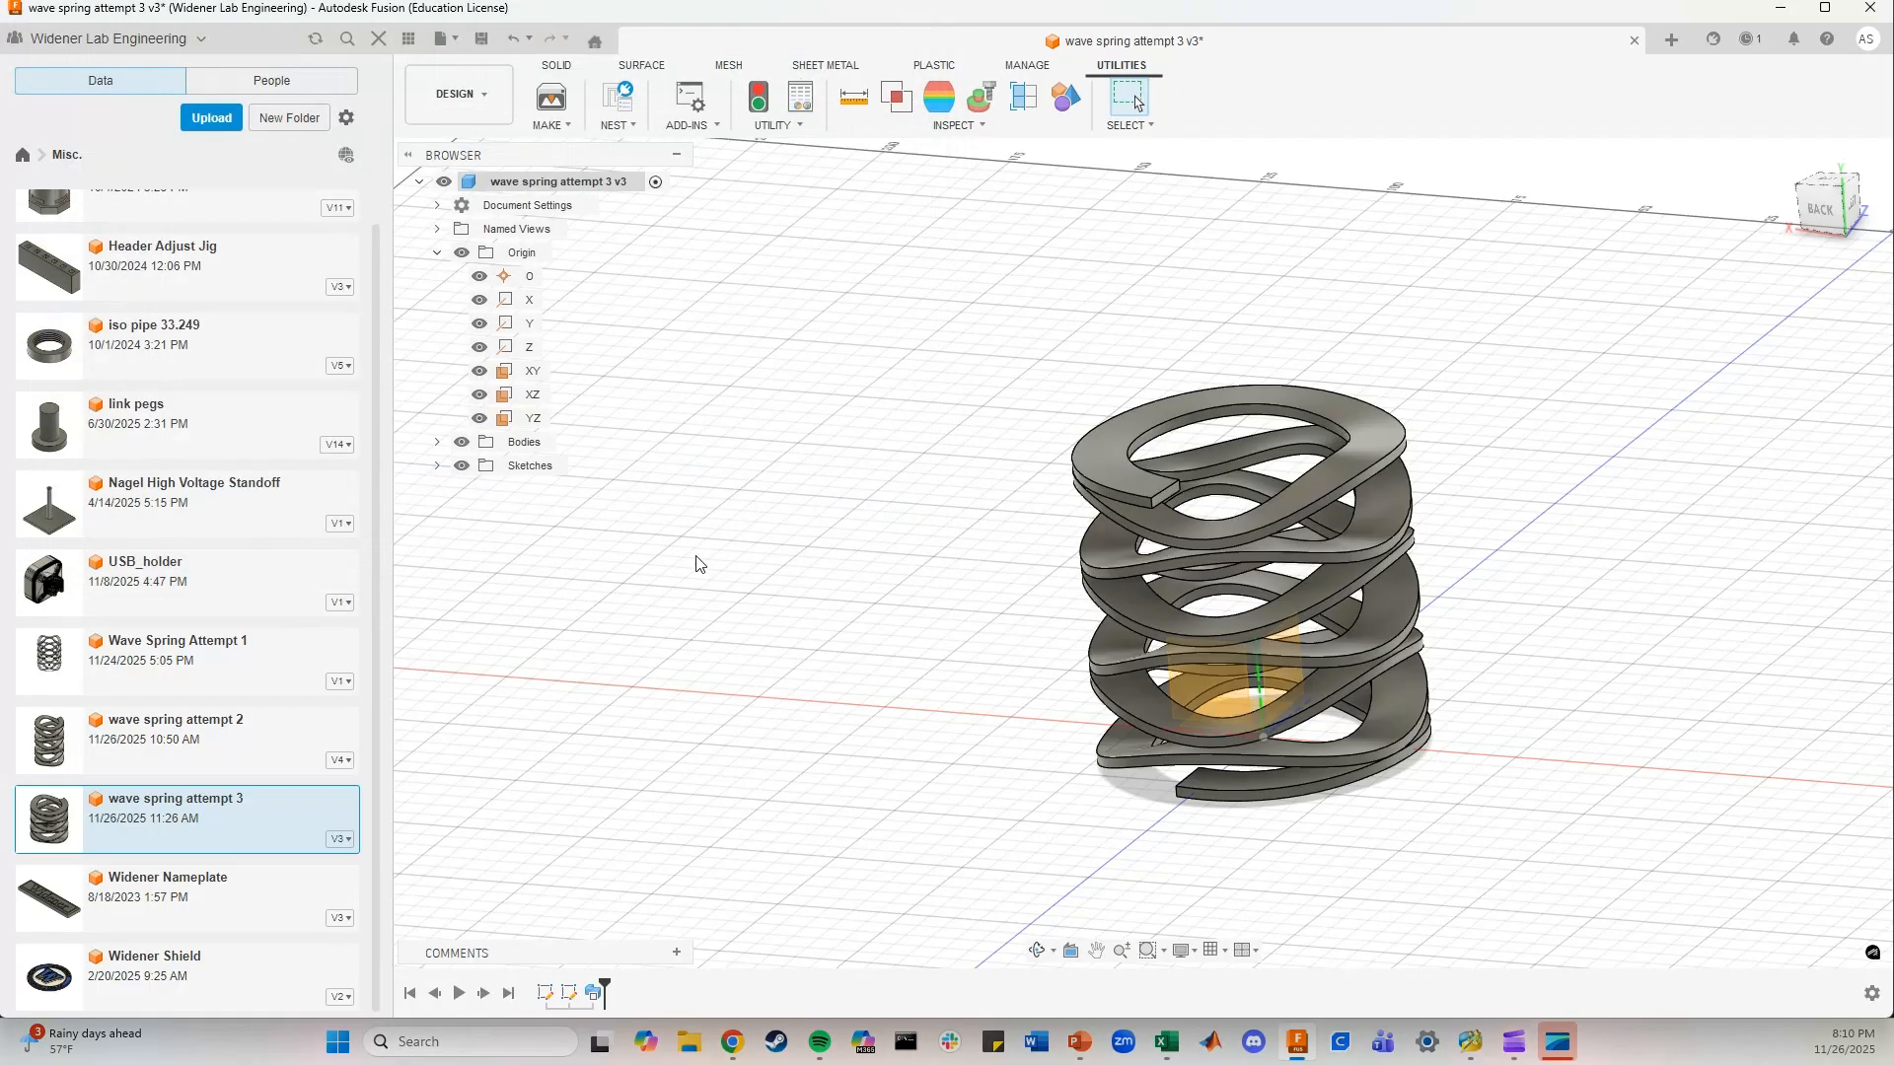
Switch to the Wave Spring Equations workbook in Excel, examine the x_t, y_t, z_t and t columns and the y_t formula, and minimize it
scroll(824, 620, down, 3)
scroll(1080, 727, up, 3)
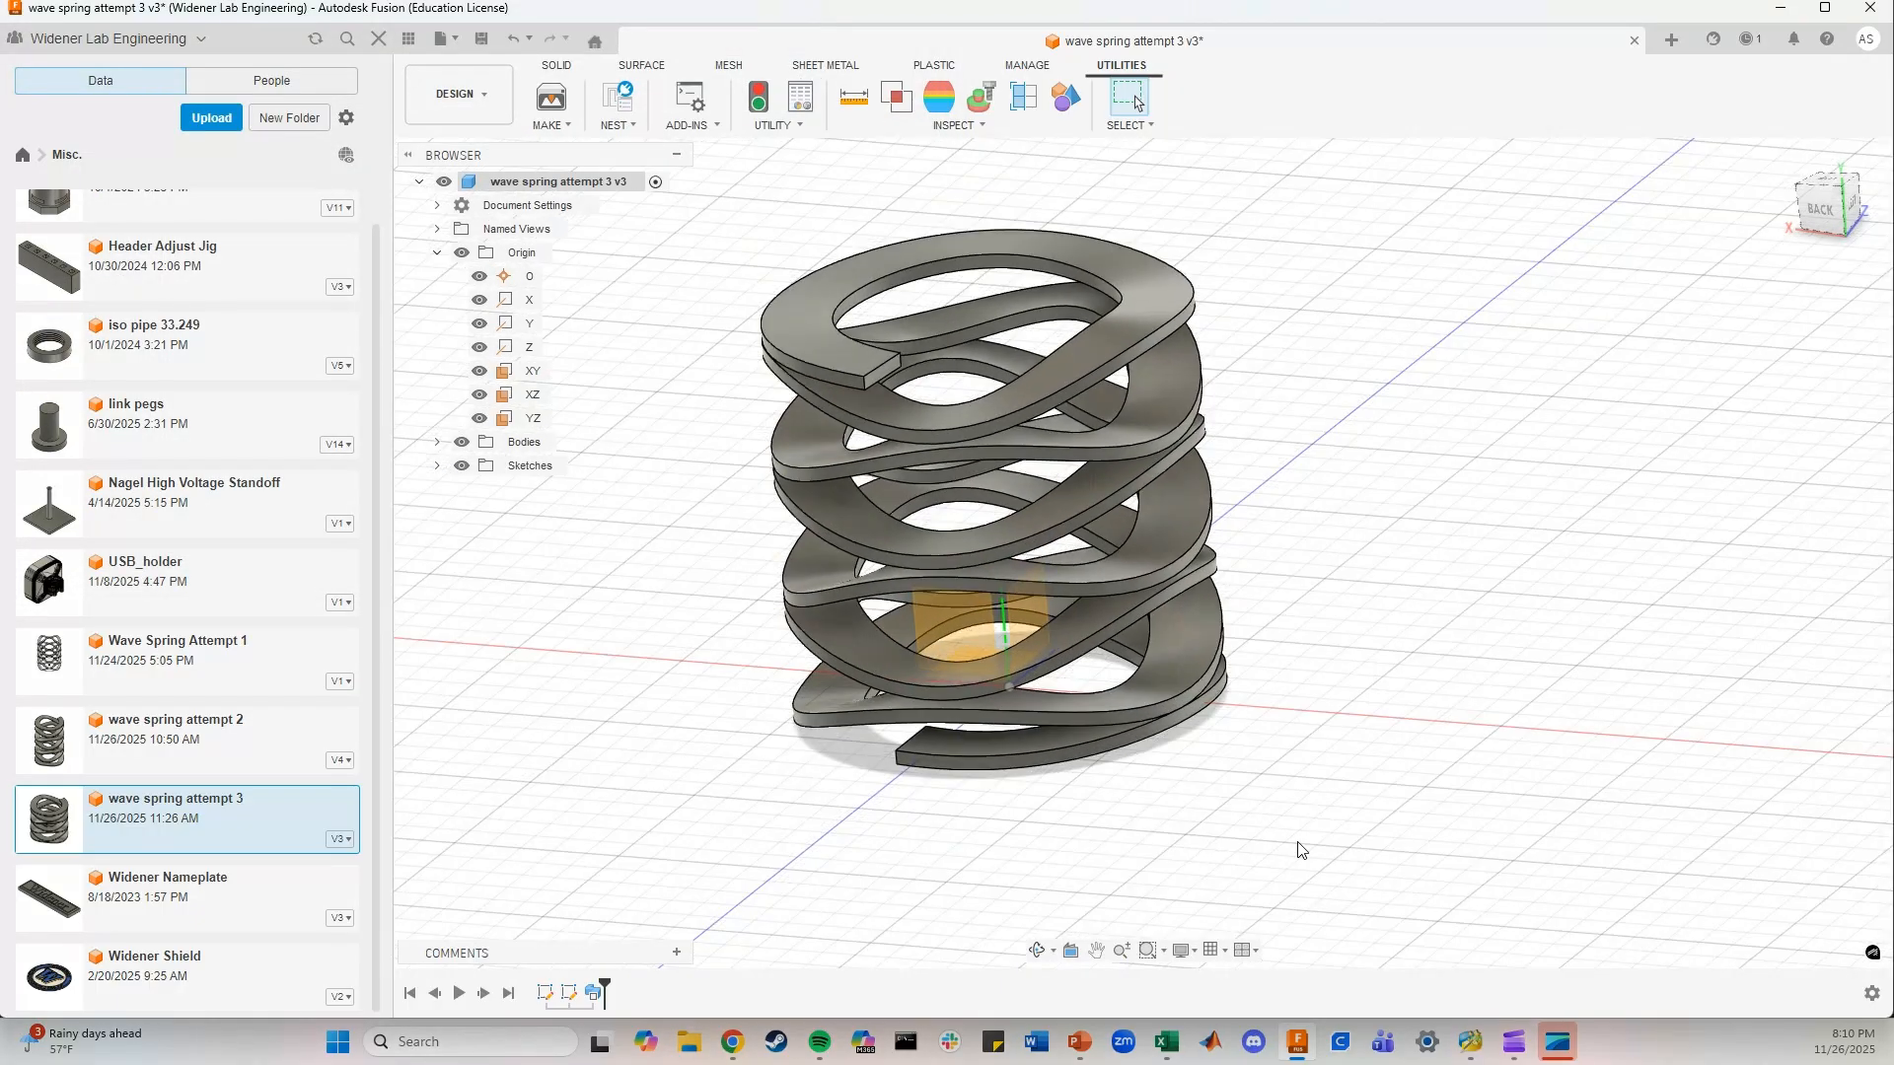
click(1166, 1041)
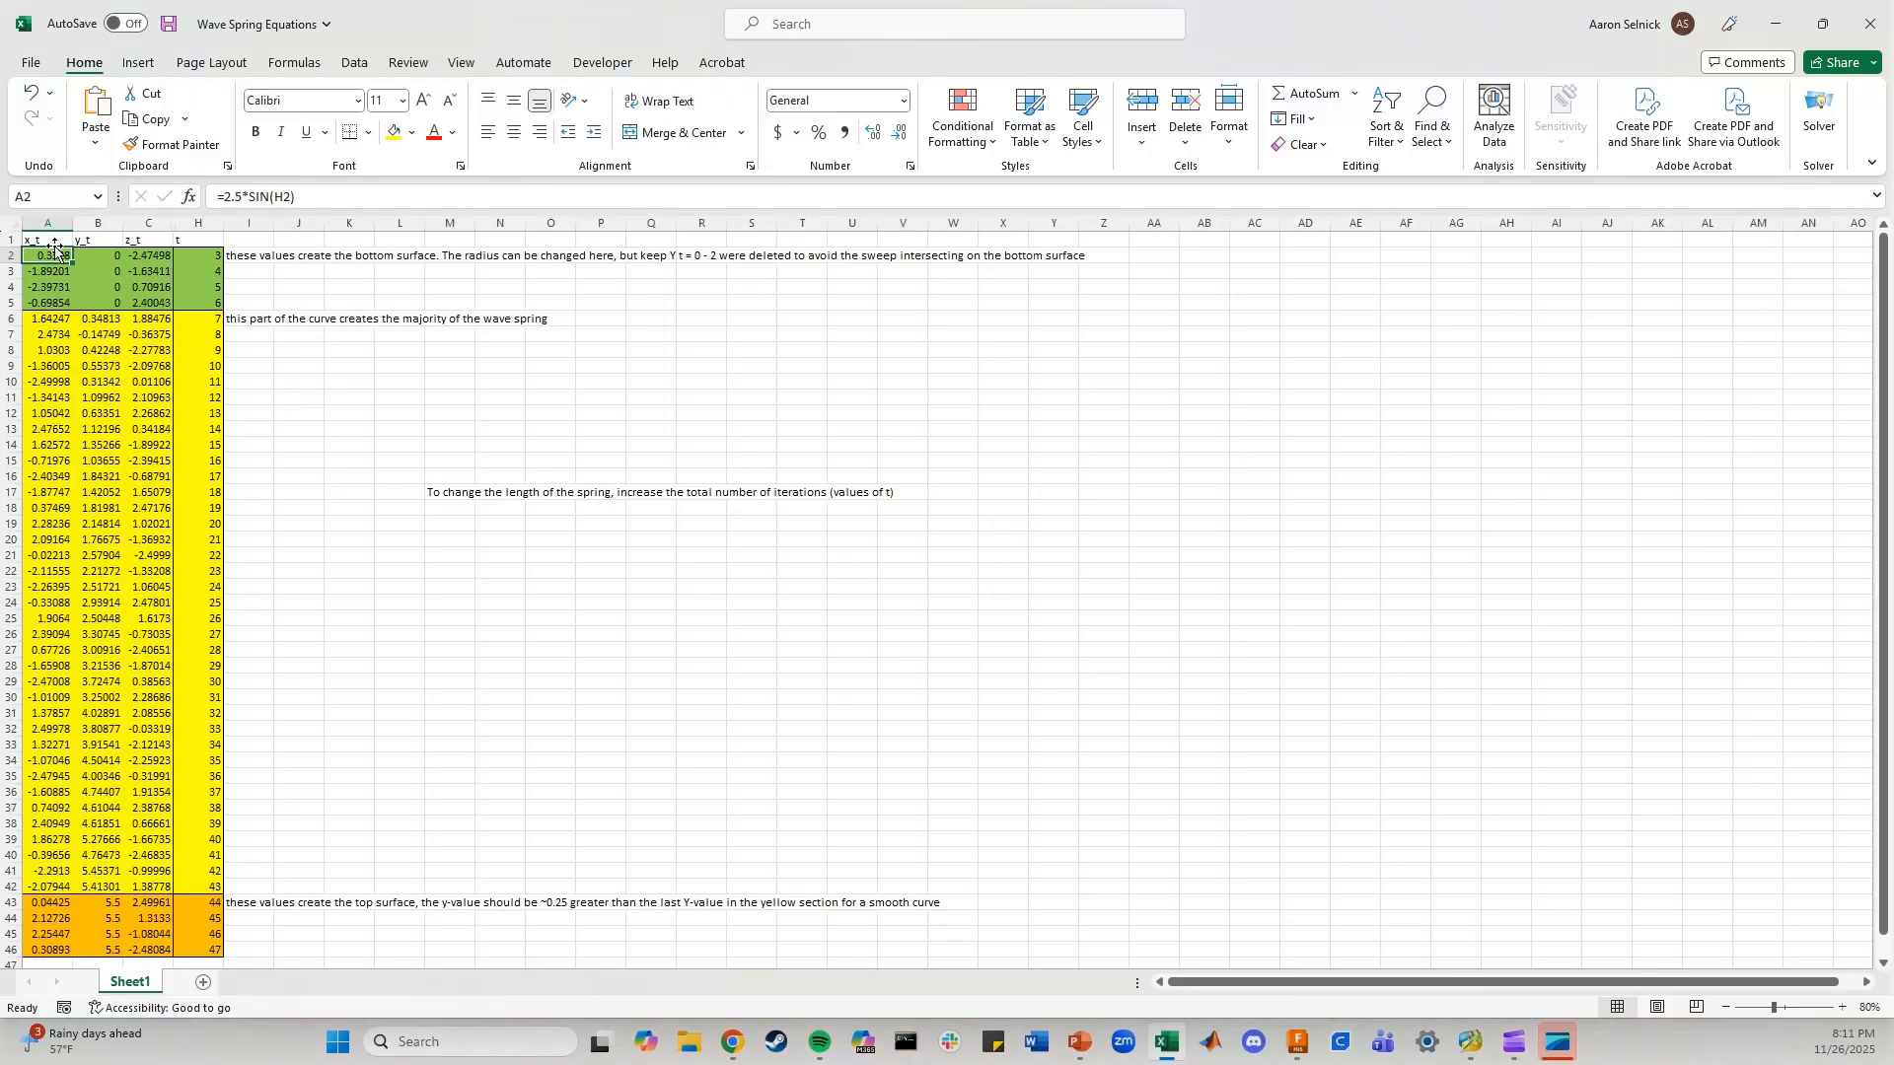
drag(61, 239, 156, 761)
click(216, 273)
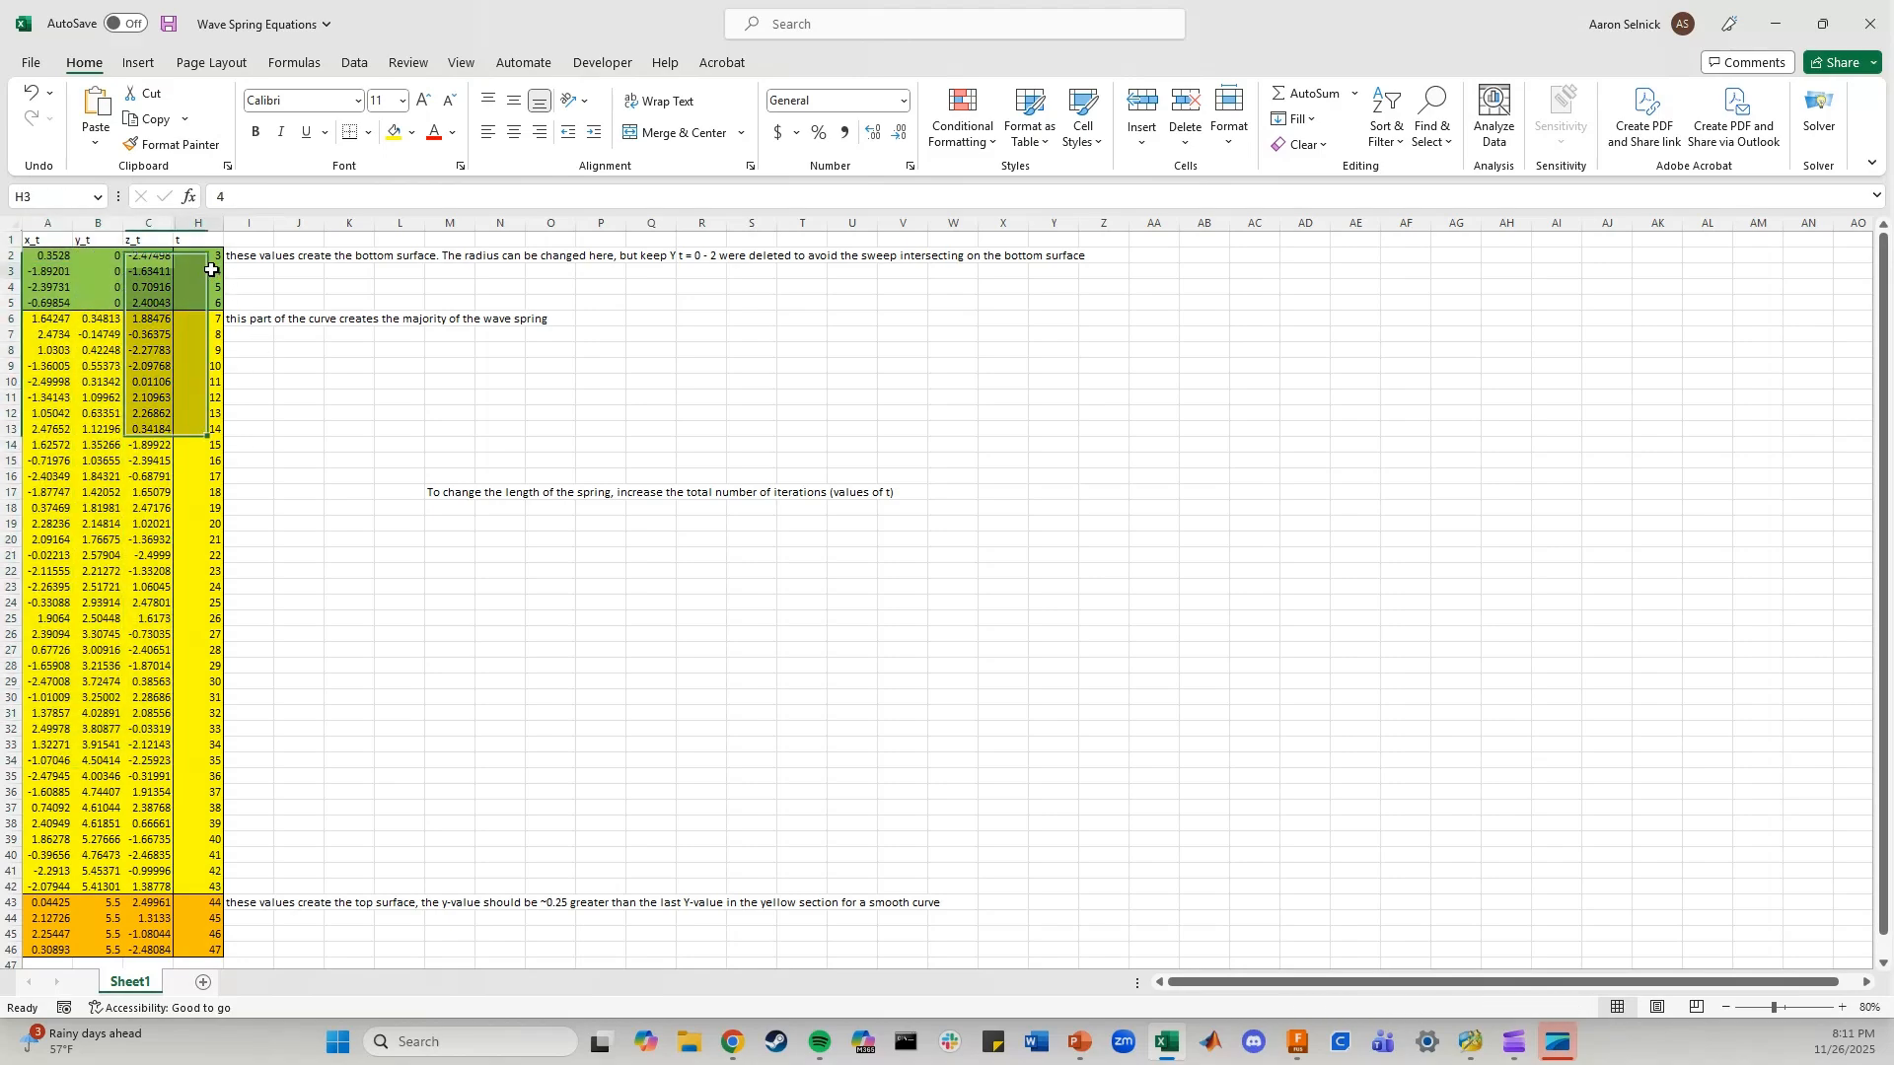
click(202, 239)
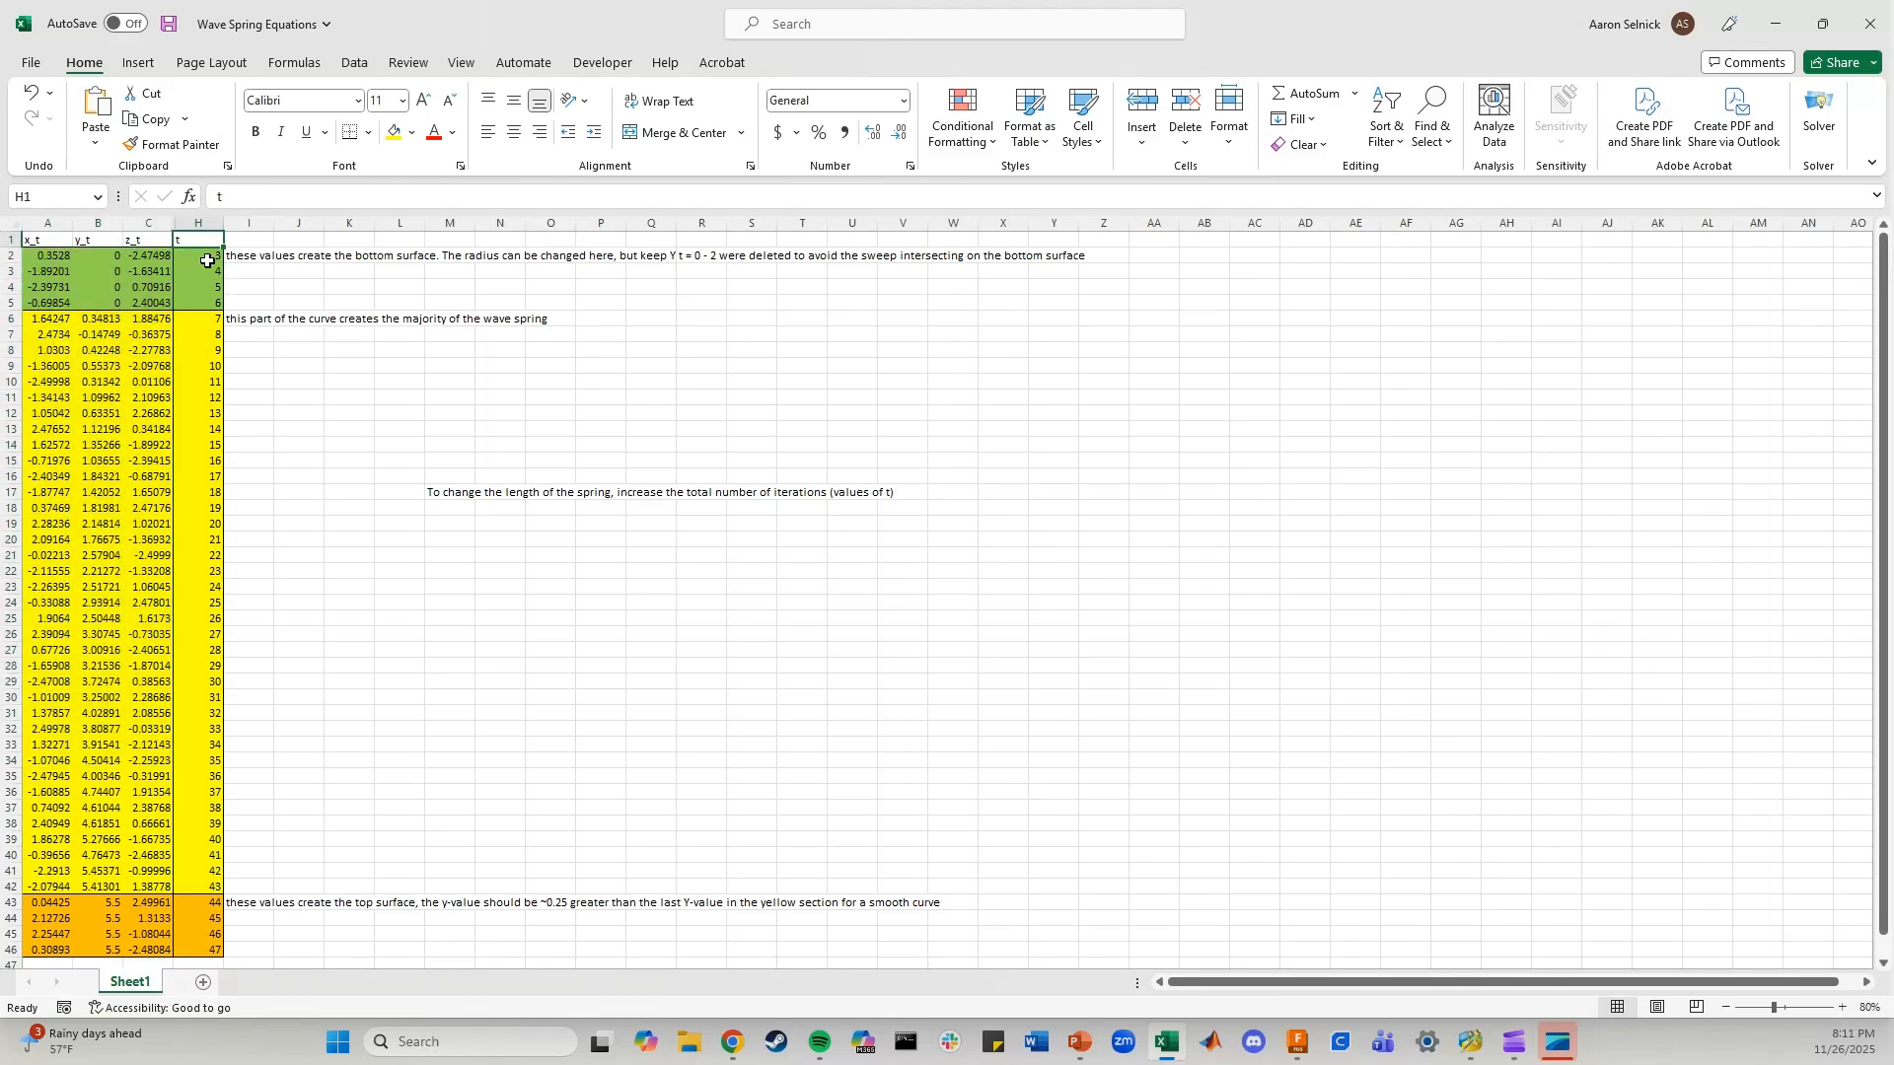
drag(202, 318, 207, 666)
drag(95, 395, 92, 378)
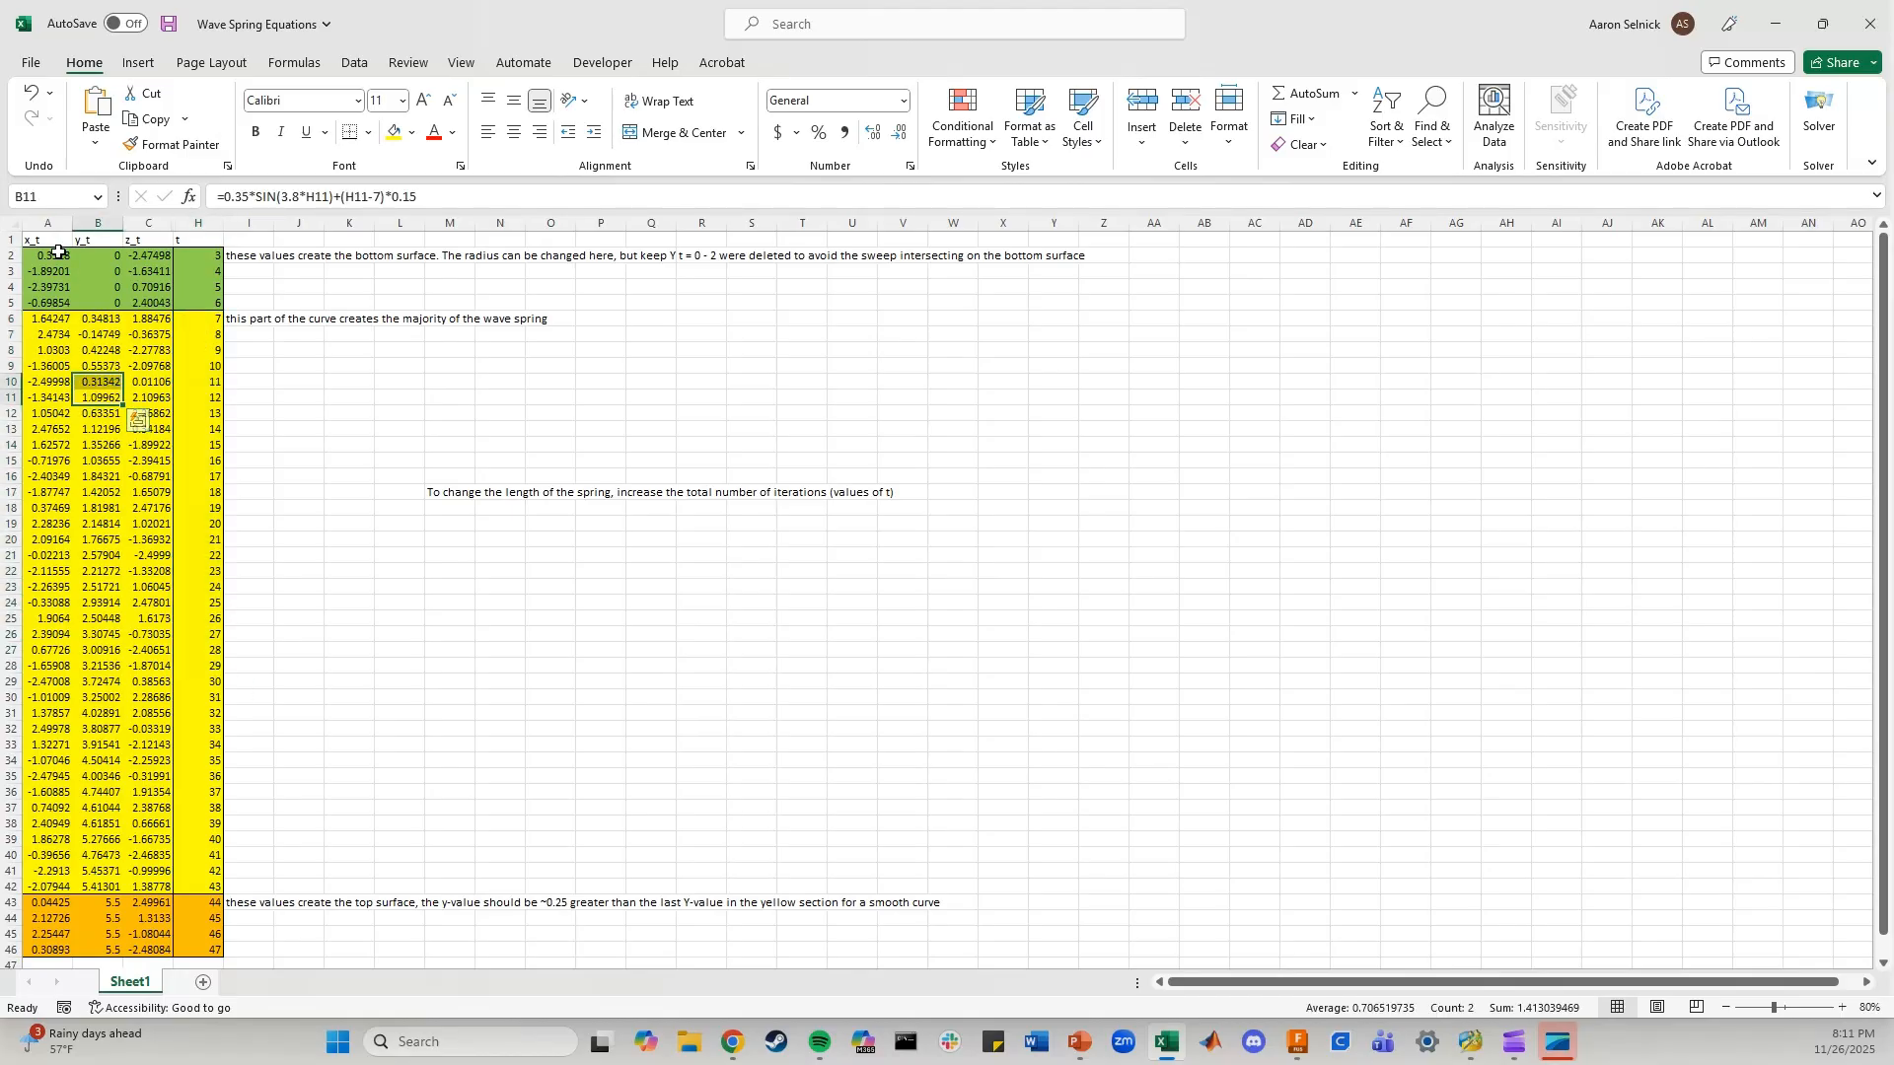
click(1775, 24)
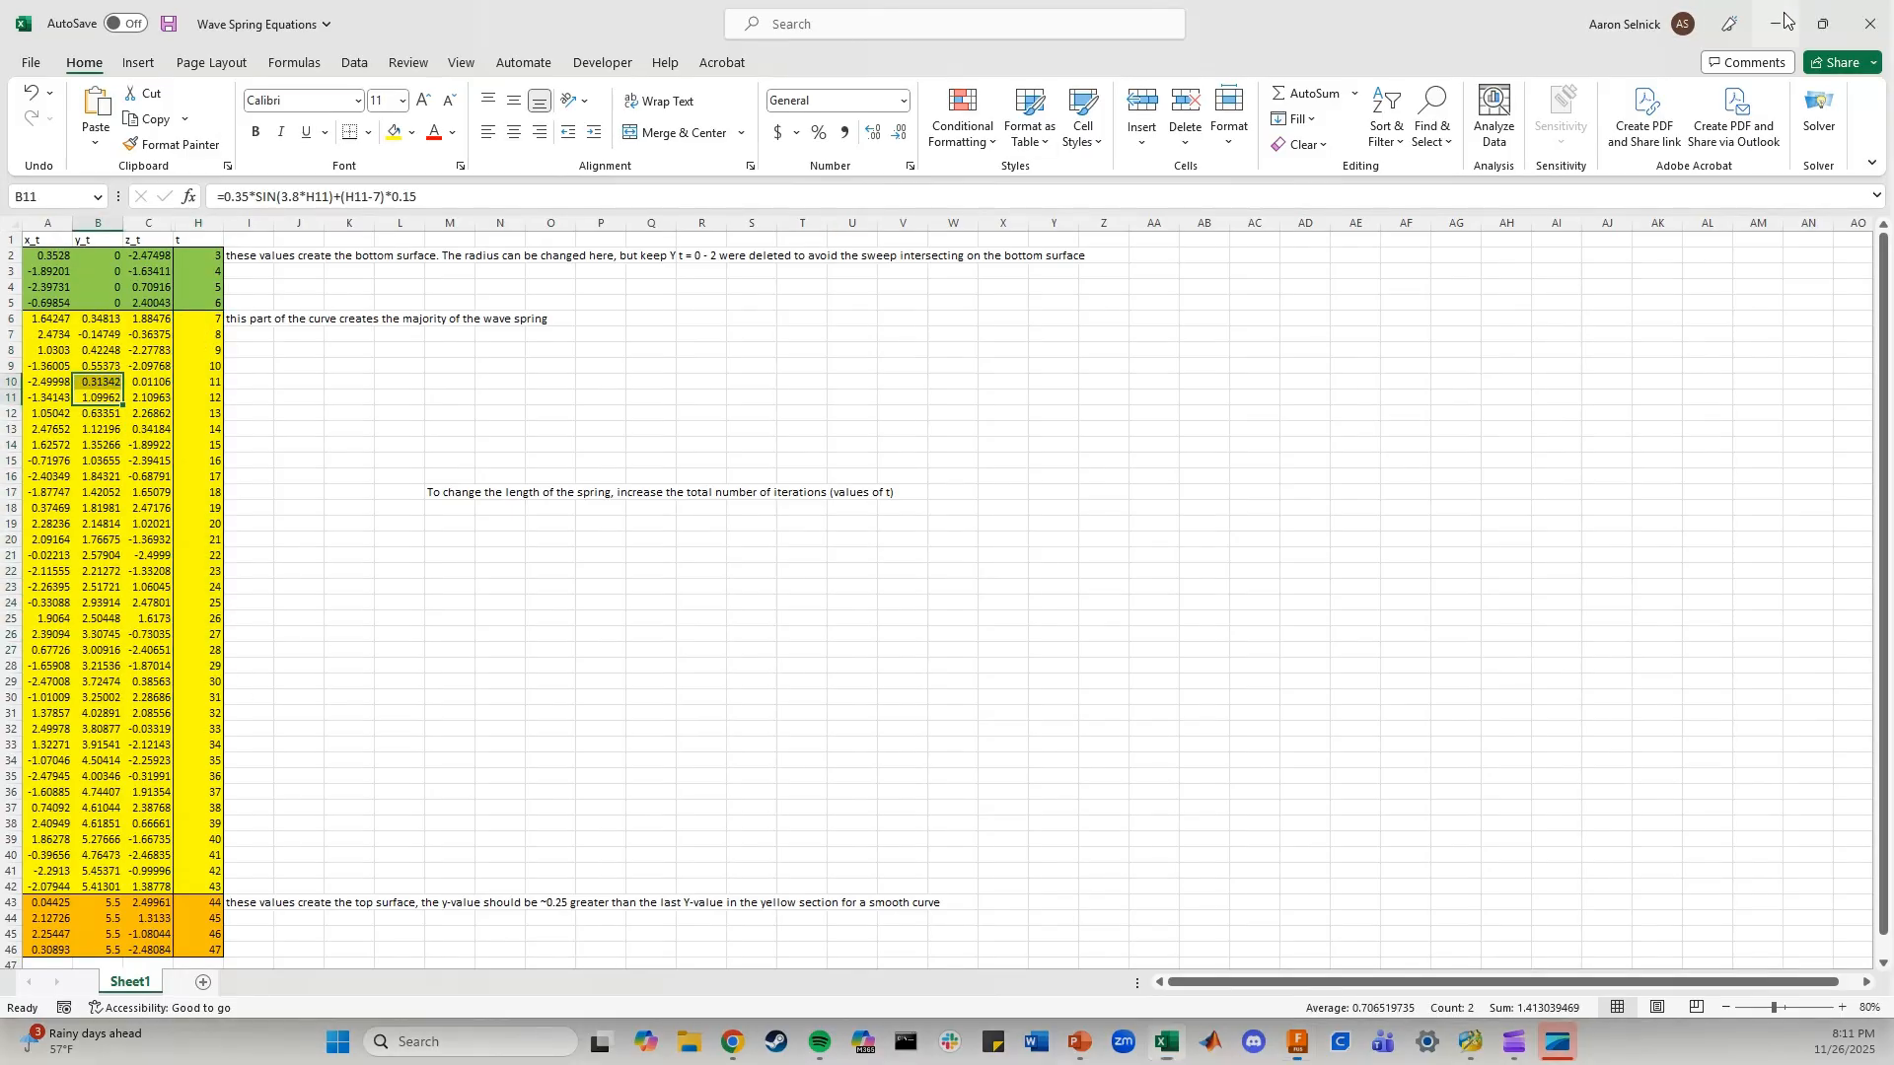